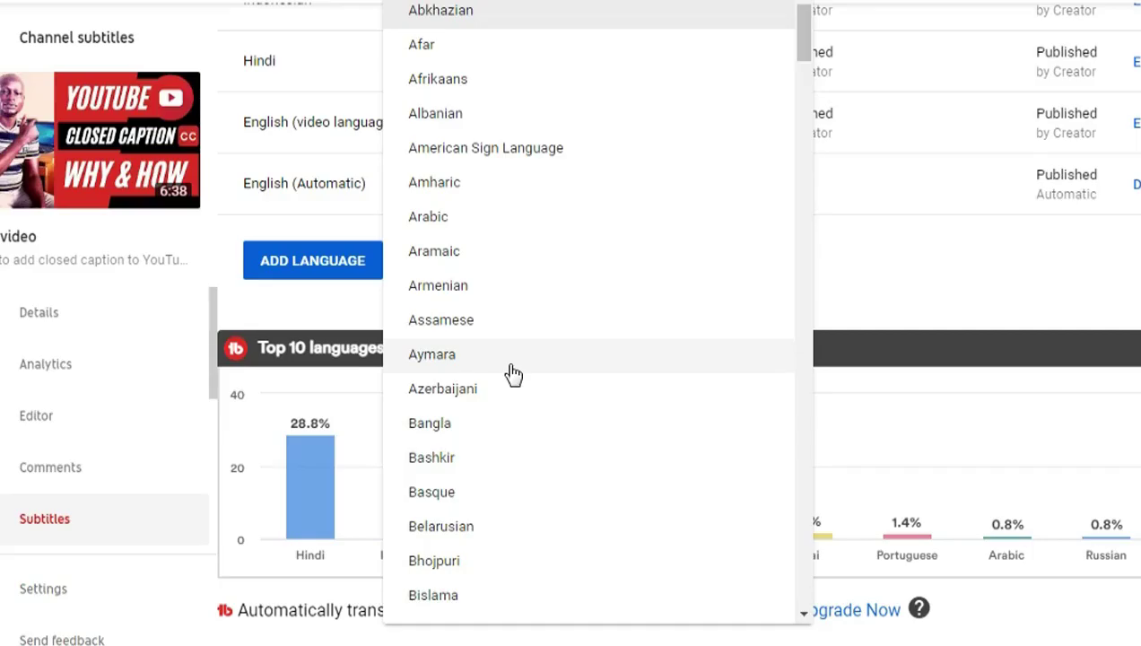
Choose Arabic in the video's Add Language dropdown
left_click(451, 224)
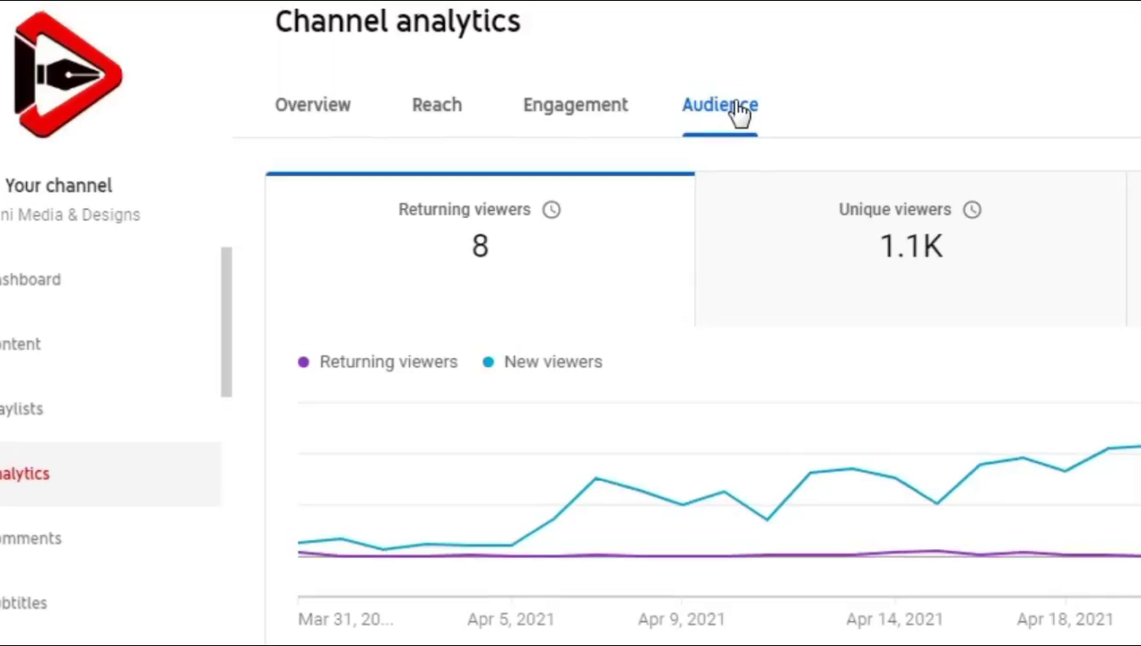
Scroll through the channel's Audience analytics cards
scroll(592, 386, "down", 5)
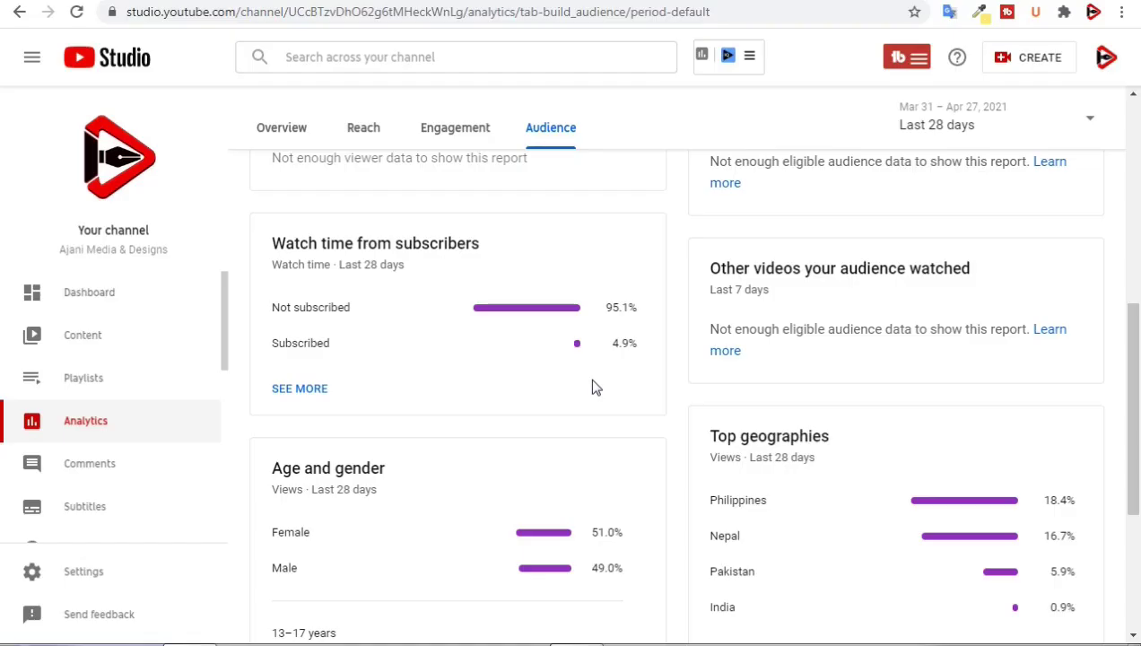
scroll(760, 466, "down", 1)
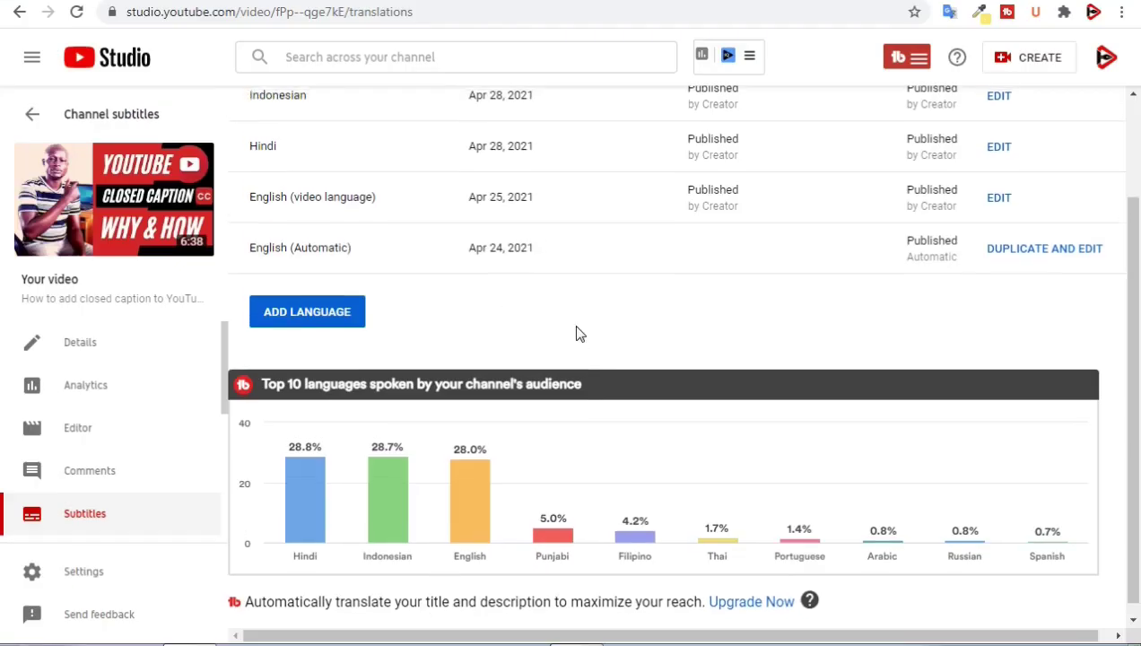
Pick Arabic from the ADD LANGUAGE list so it appears as a new subtitle row
scroll(576, 334, "up", 2)
scroll(540, 482, "down", 2)
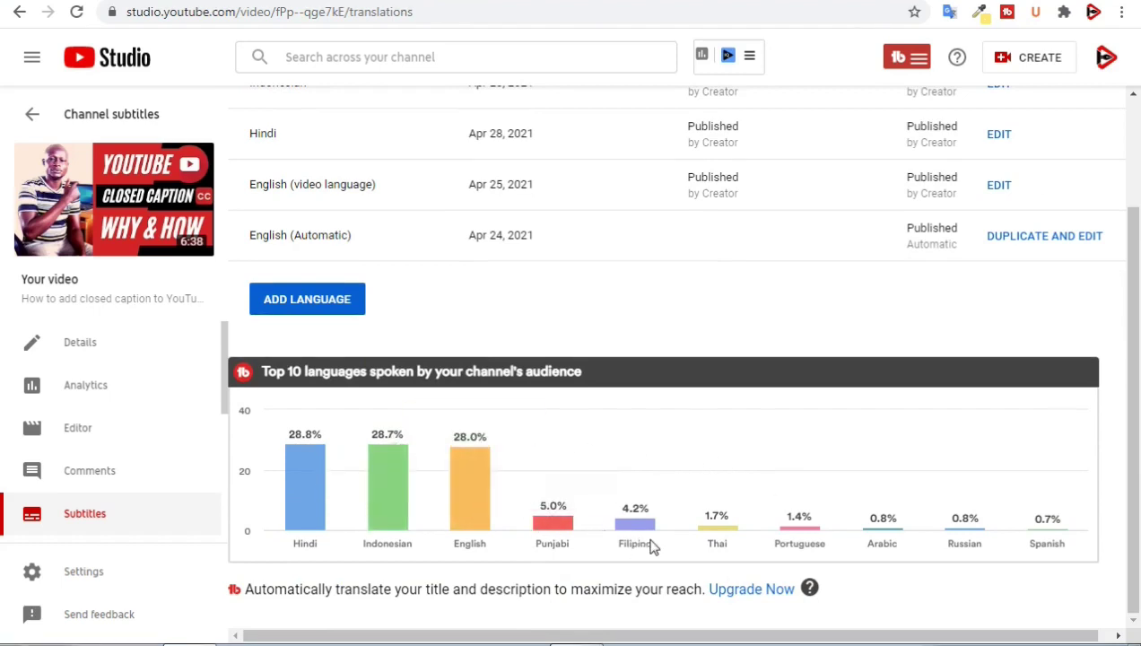
mouse_move(628, 535)
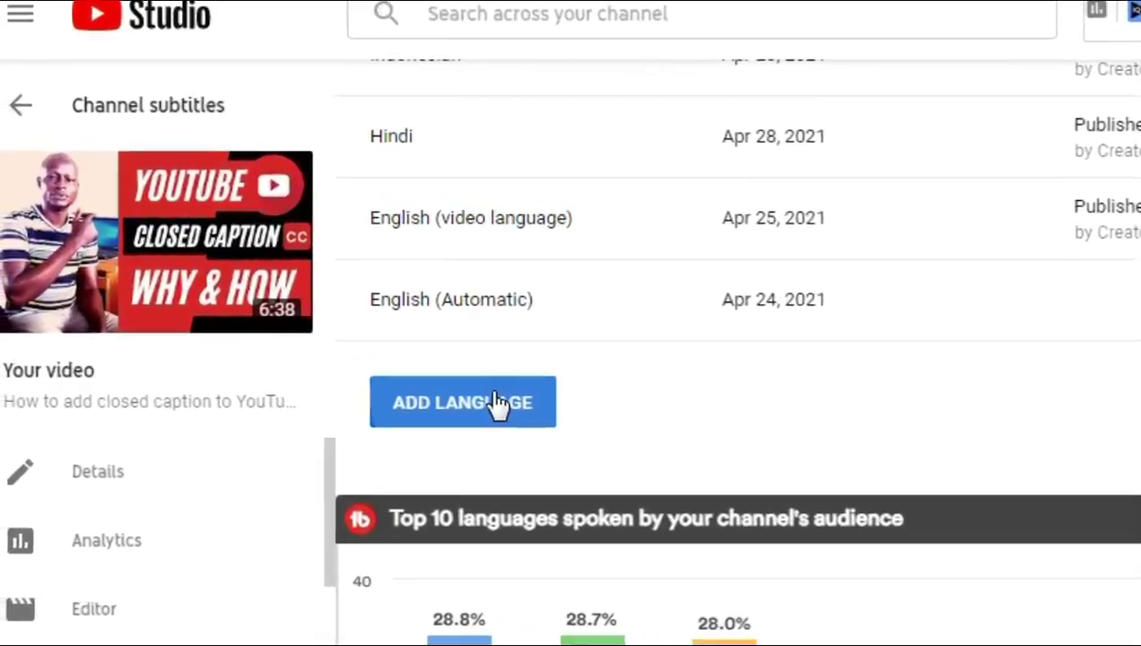
left_click(498, 404)
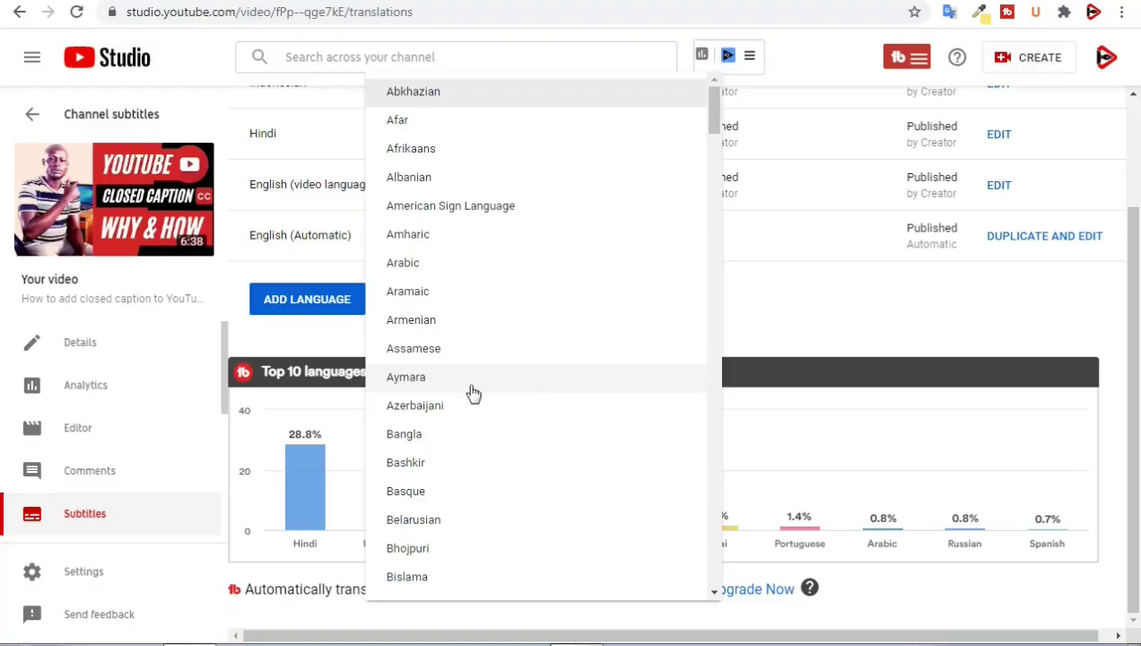
left_click(420, 265)
scroll(713, 192, "up", 2)
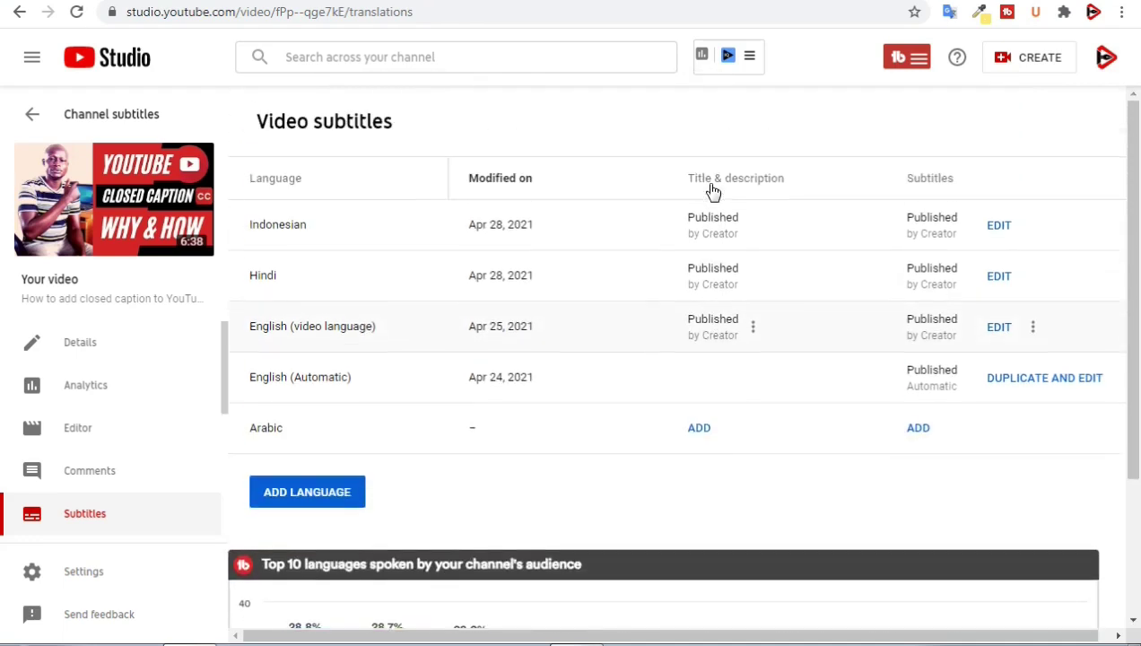
scroll(693, 439, "down", 1)
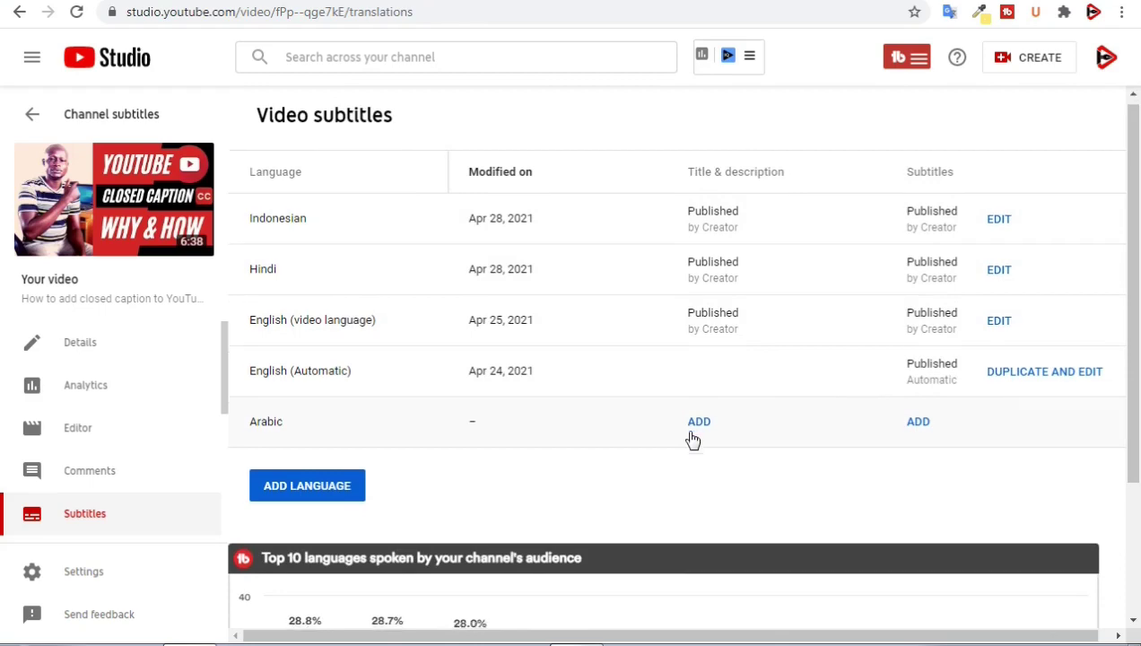
scroll(692, 440, "down", 1)
Open the Arabic title and description editor and copy the English video title
left_click(701, 314)
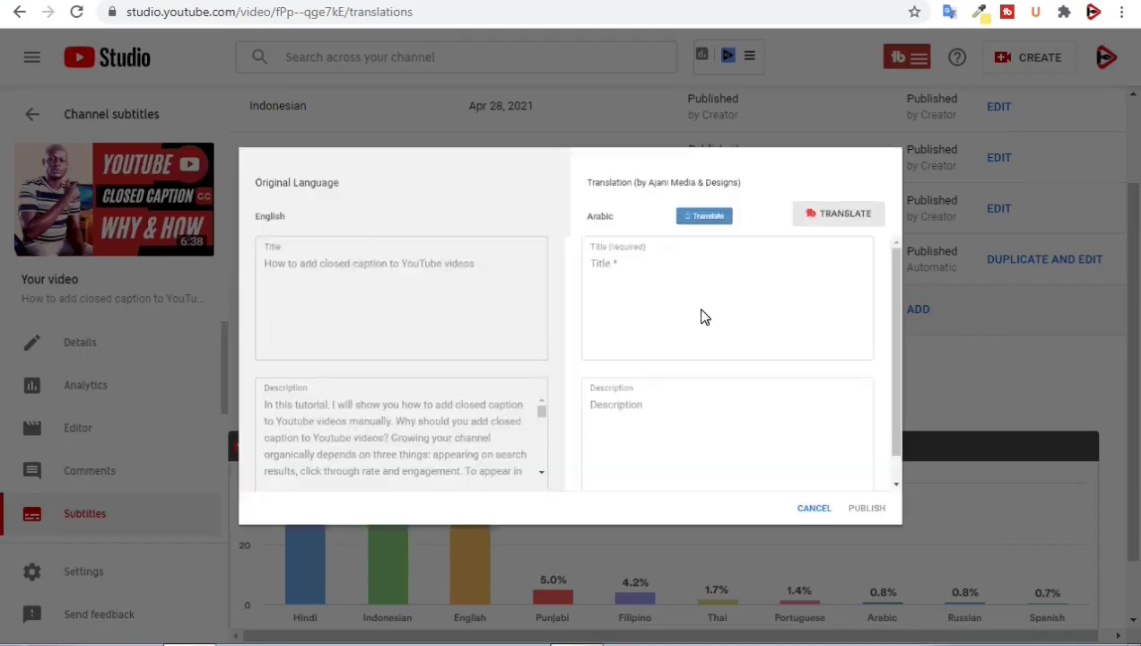
left_click_drag(175, 244, 464, 256)
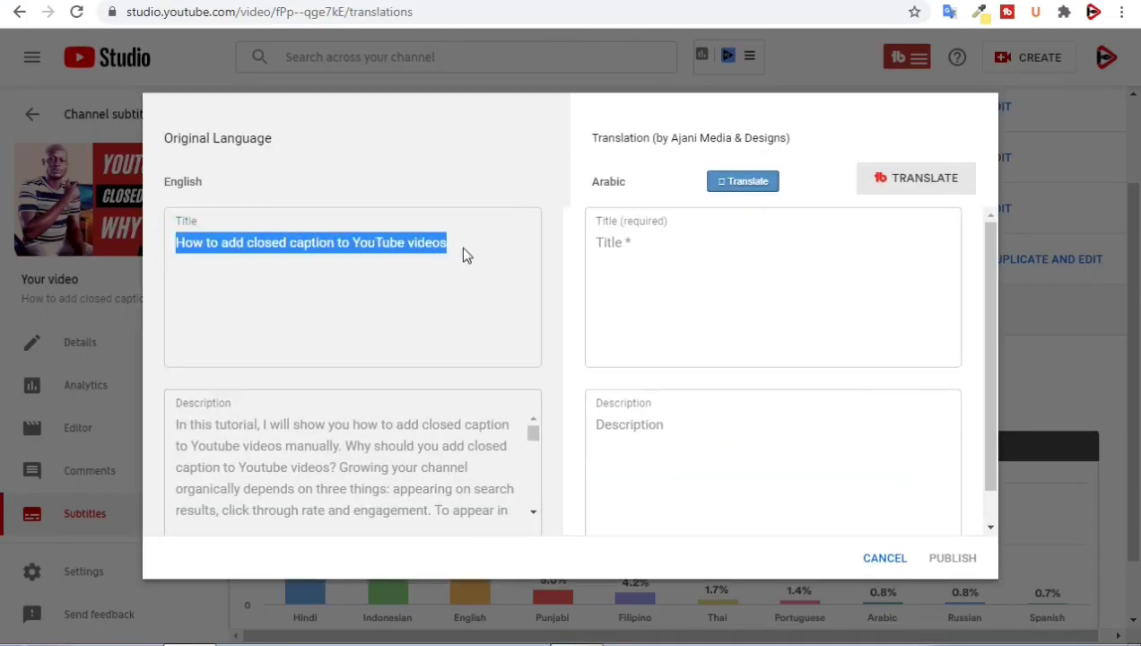
right_click(334, 245)
left_click(316, 252)
key("ctrl+Tab")
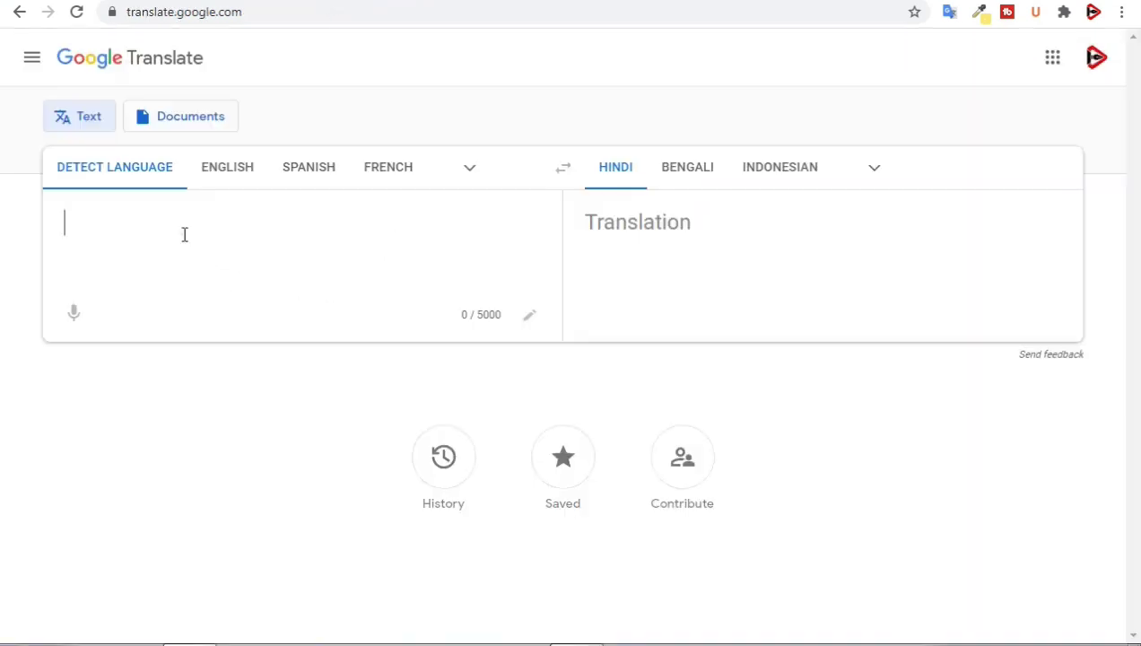
Translate the pasted video title into Arabic in Google Translate and copy the result
right_click(185, 235)
left_click(247, 345)
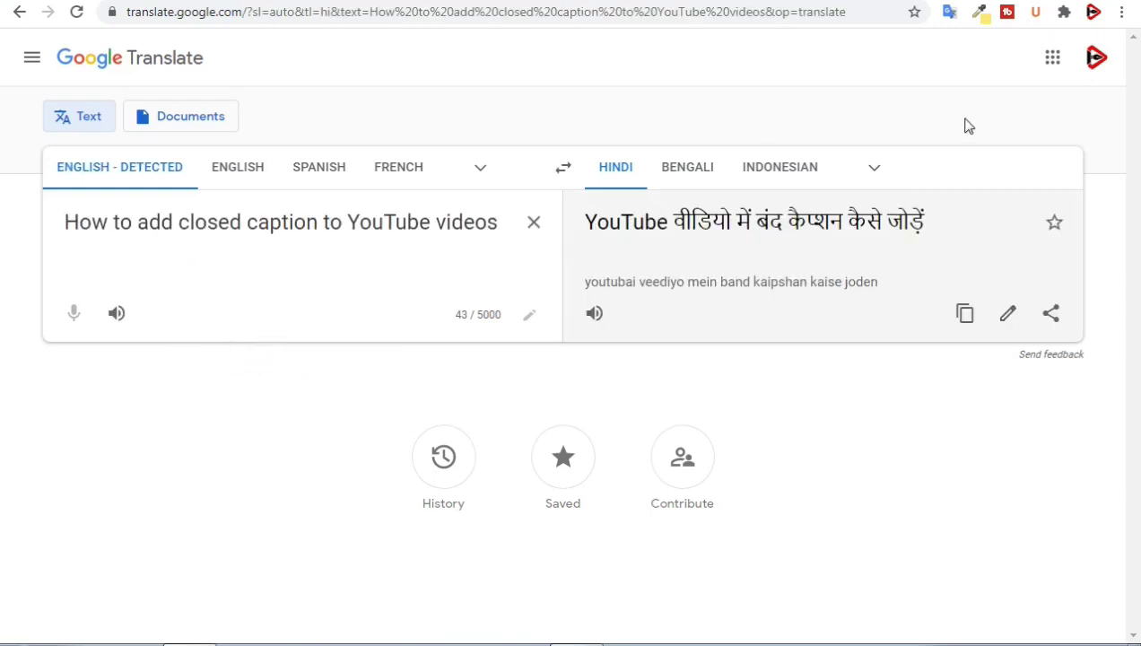
left_click(872, 170)
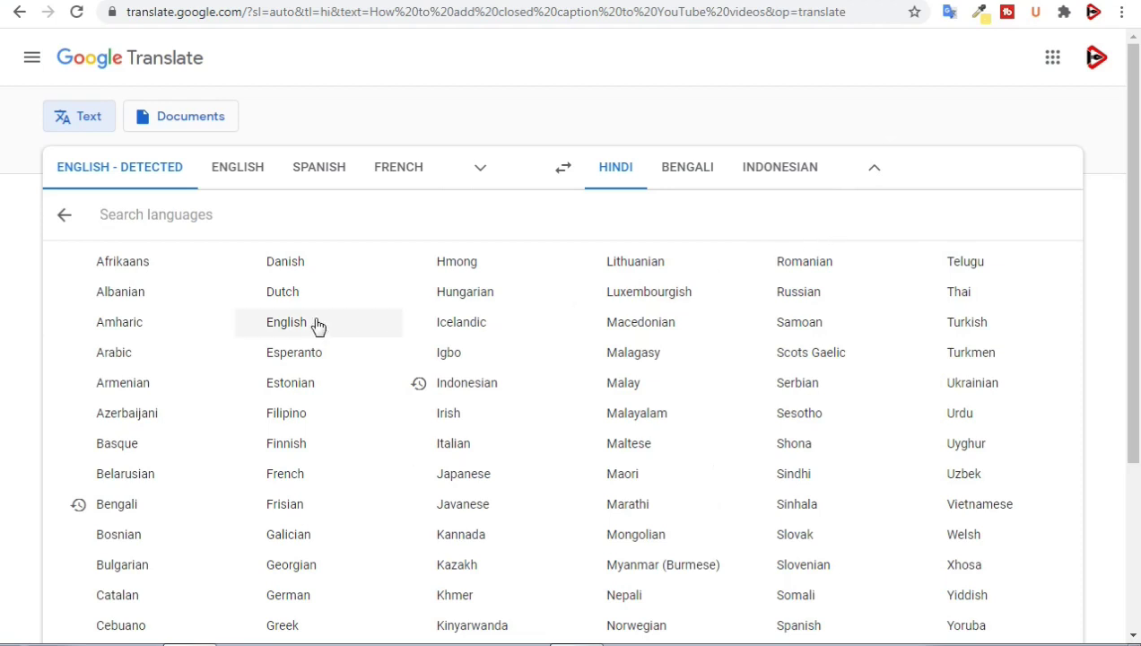
left_click(134, 354)
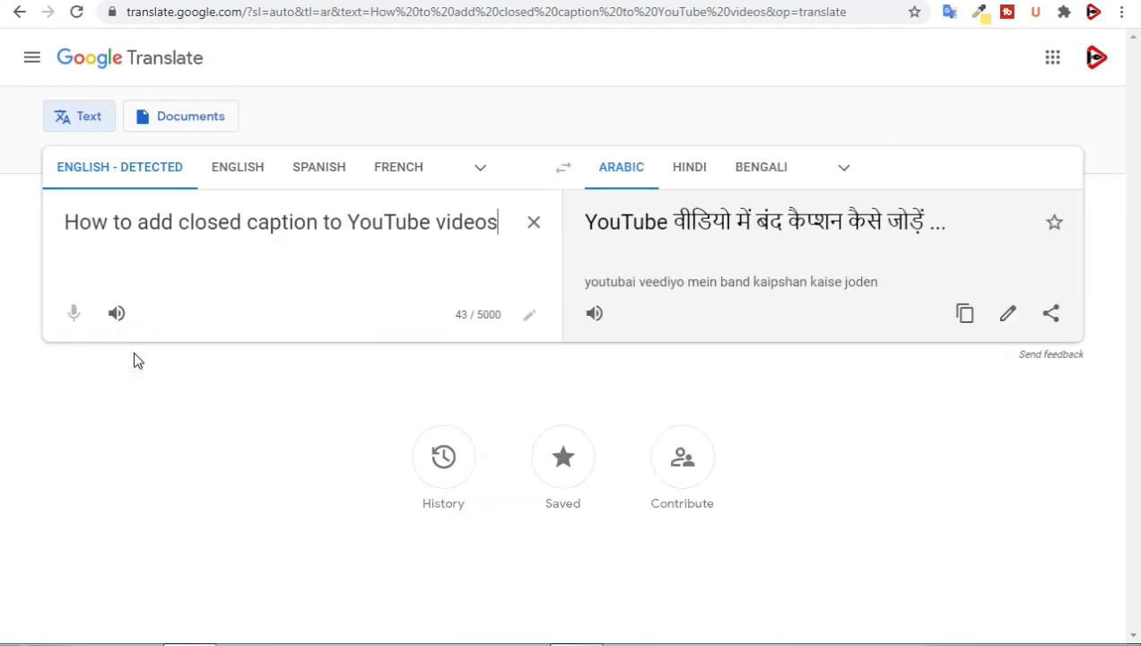
left_click(966, 315)
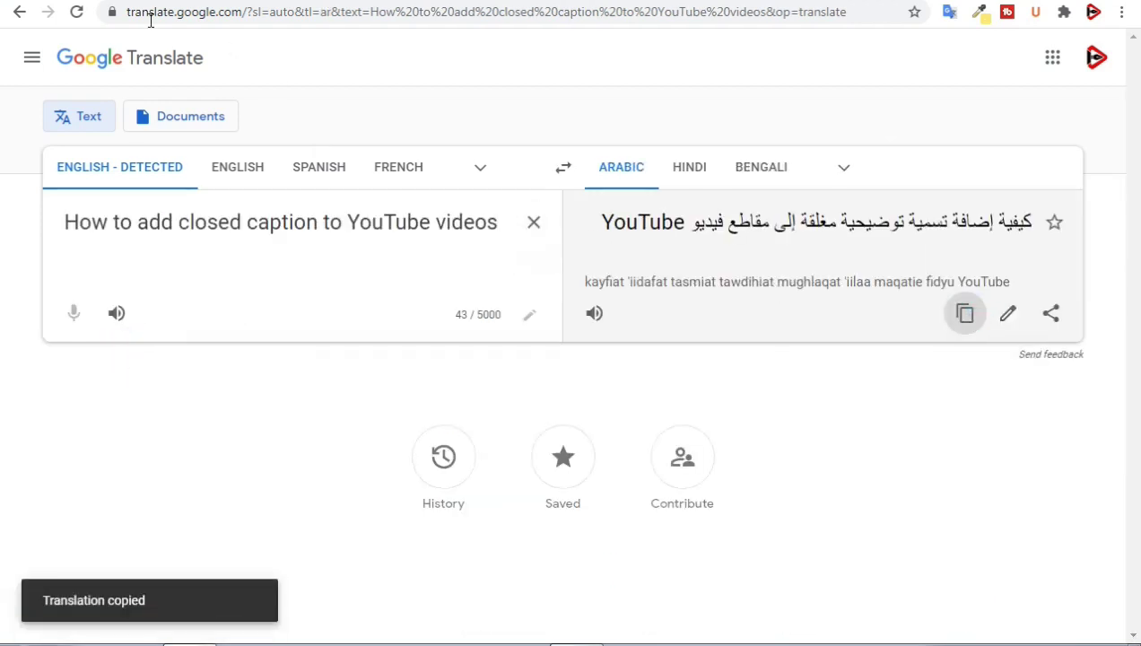
left_click(528, 2)
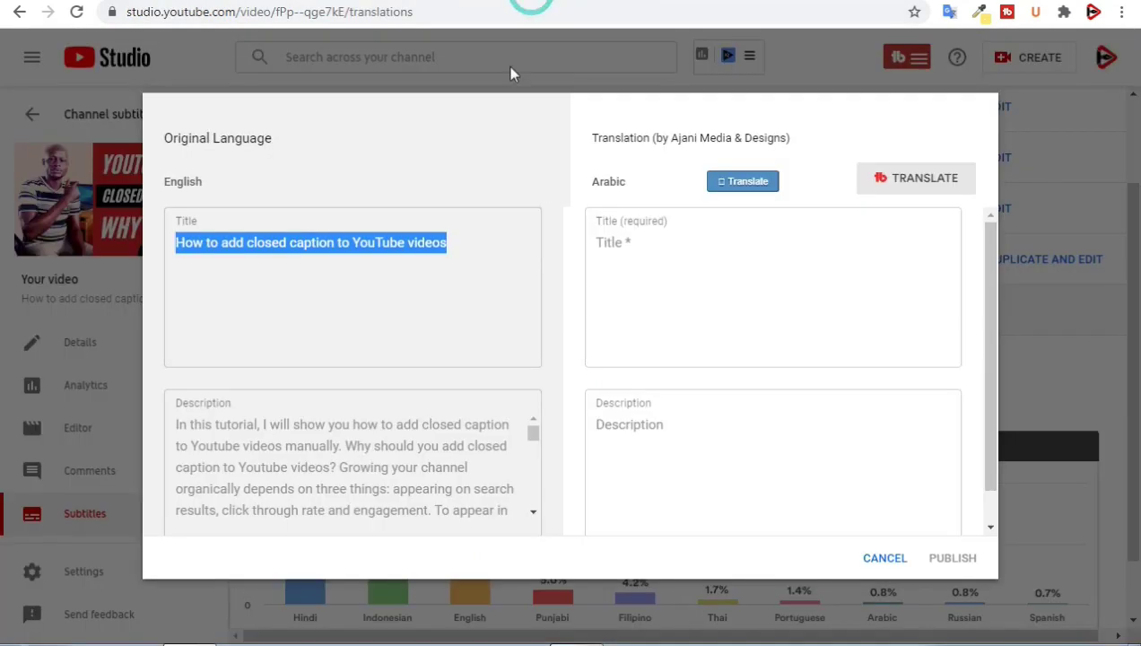
Paste the Arabic title into the Arabic Title field, then select the English description
right_click(679, 268)
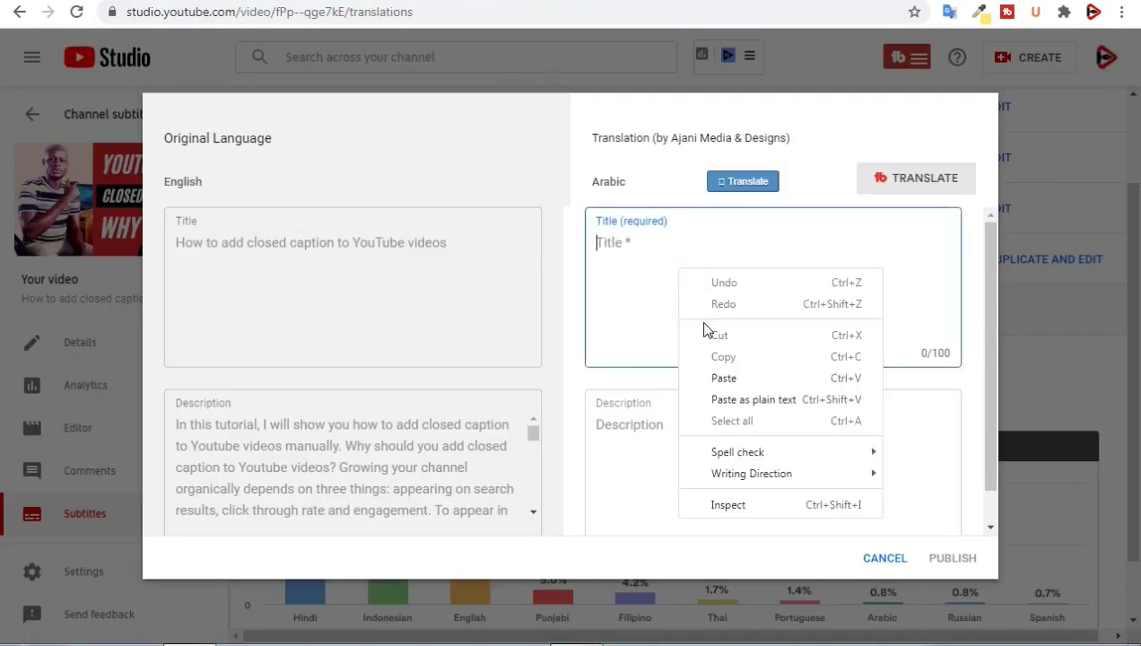
left_click(731, 376)
left_click(179, 424)
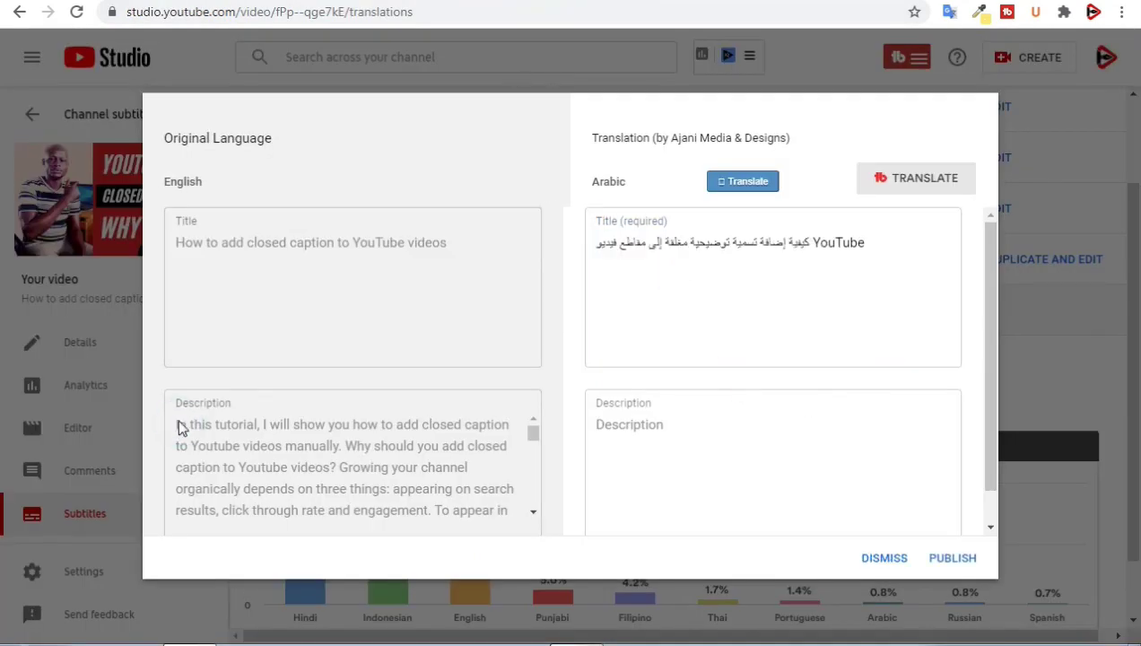
left_click(178, 422)
left_click_drag(178, 424, 457, 509)
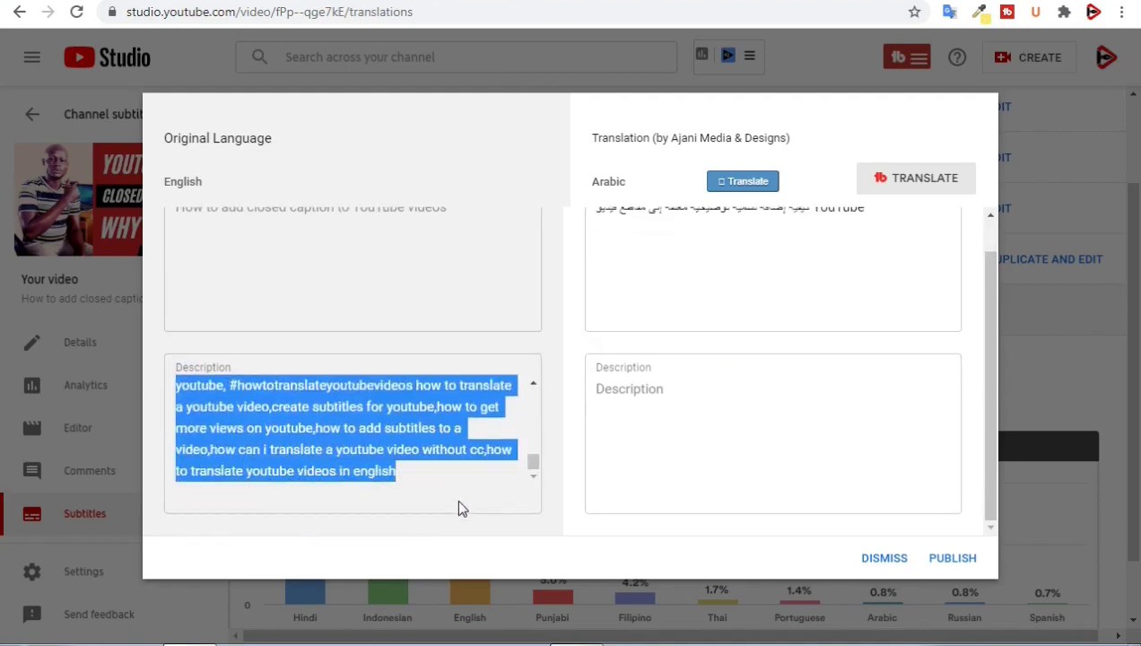
right_click(291, 411)
Copy the English description, translate it to Arabic in Google Translate, and copy the translation
left_click(334, 424)
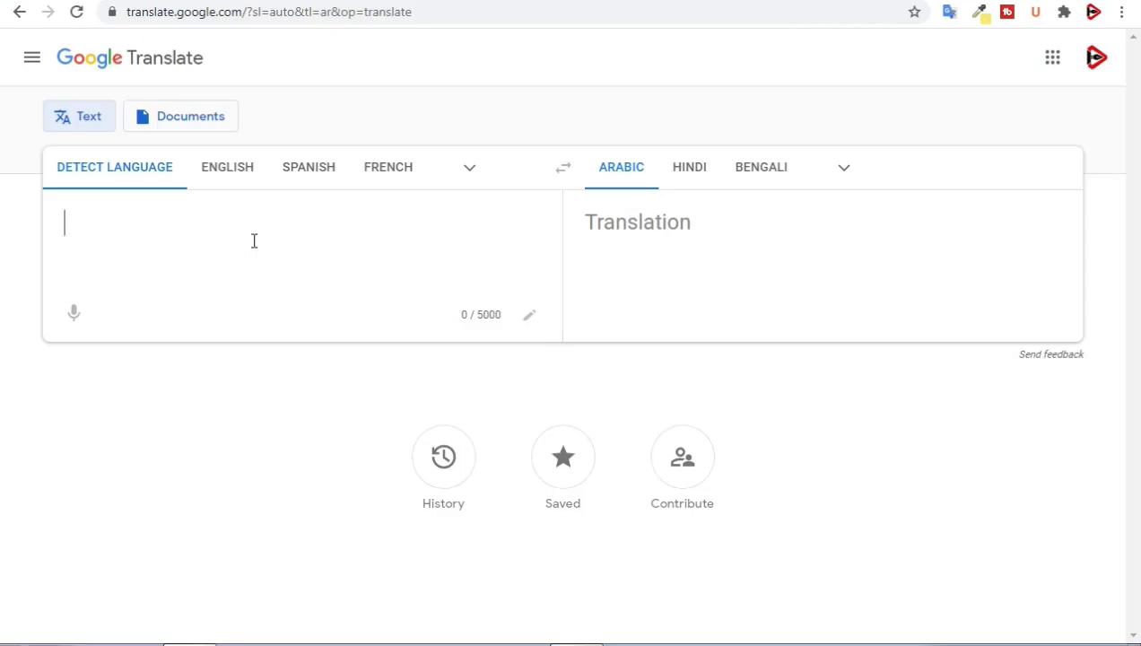
right_click(252, 242)
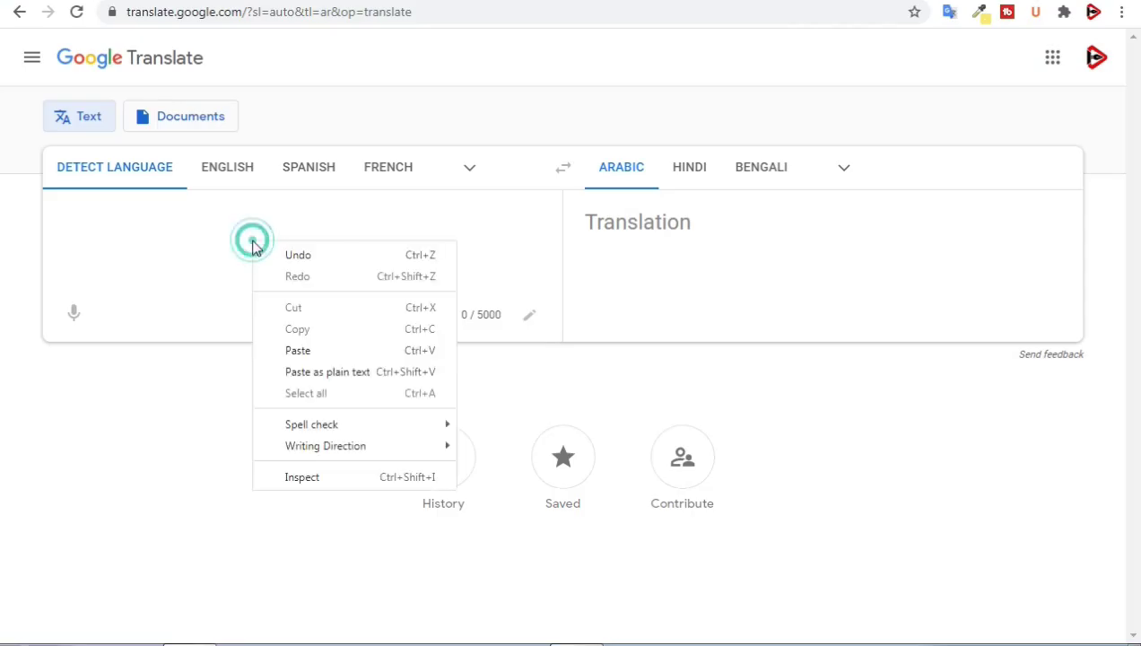
left_click(300, 352)
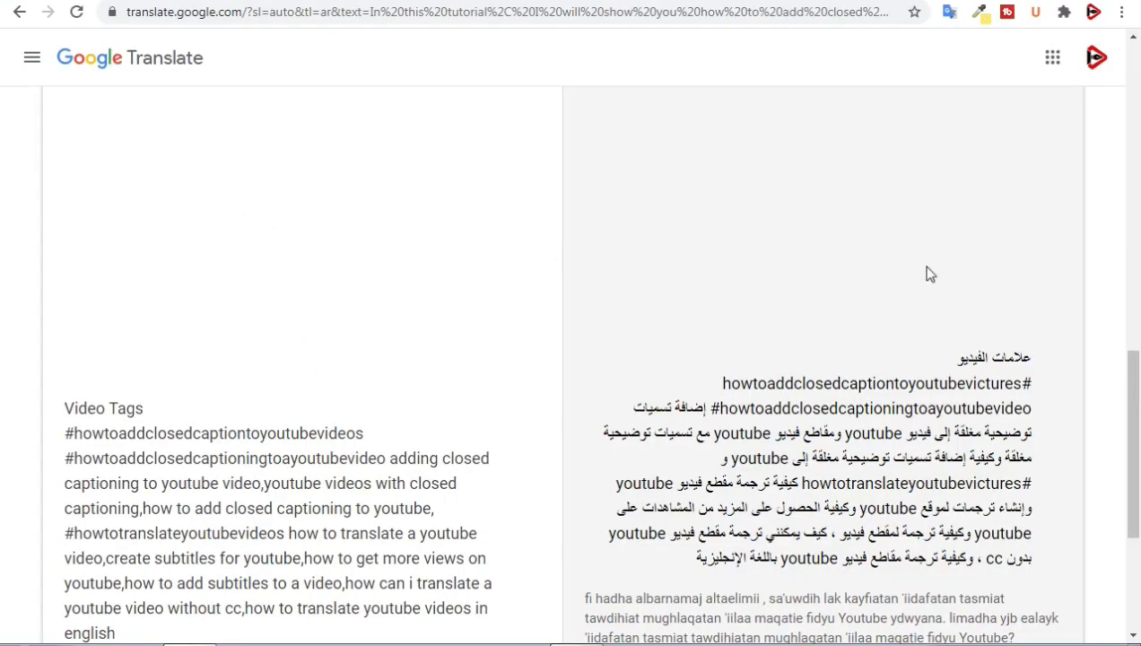
scroll(810, 337, "up", 2)
scroll(810, 337, "up", 10)
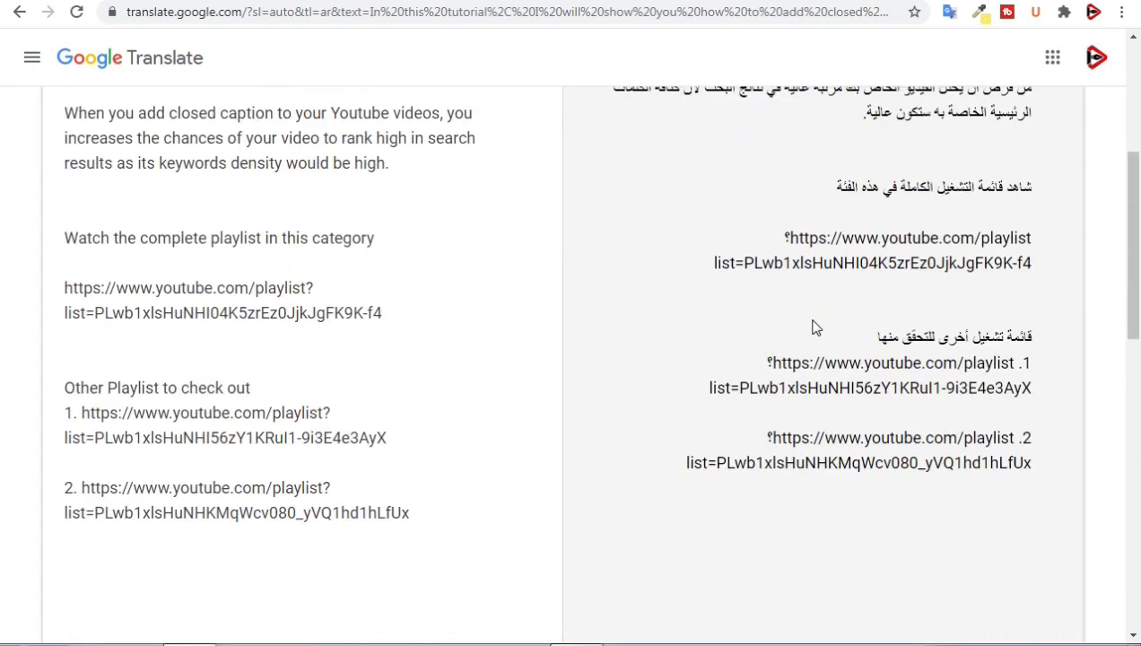
left_click_drag(813, 328, 883, 475)
scroll(875, 441, "down", 3)
scroll(883, 475, "down", 9)
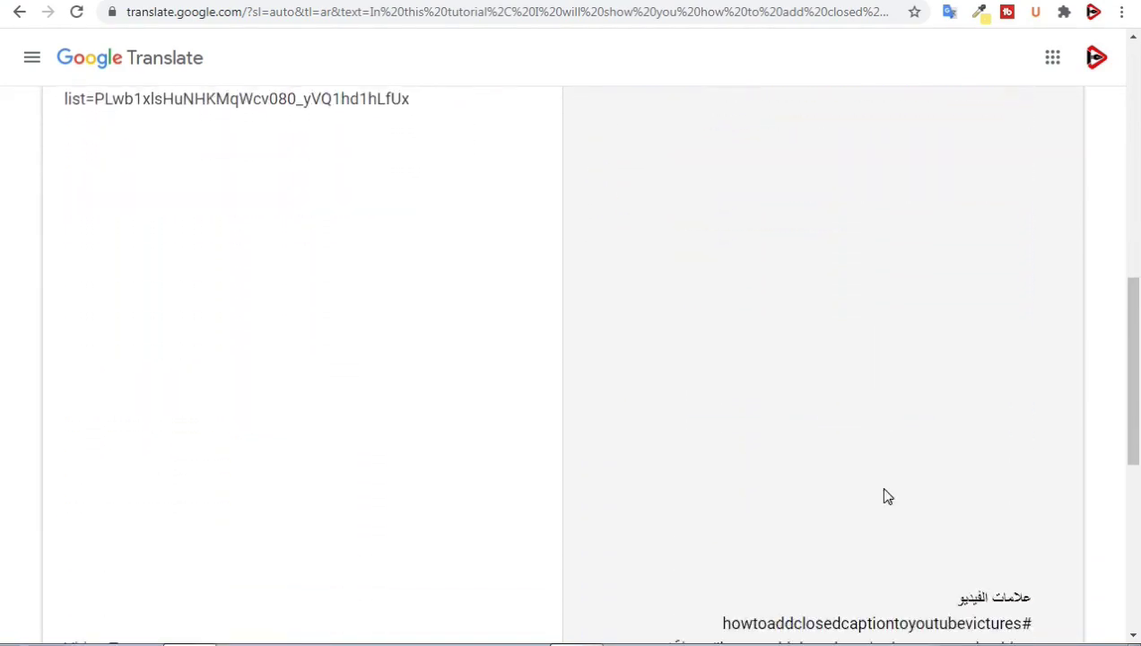
scroll(883, 496, "down", 1)
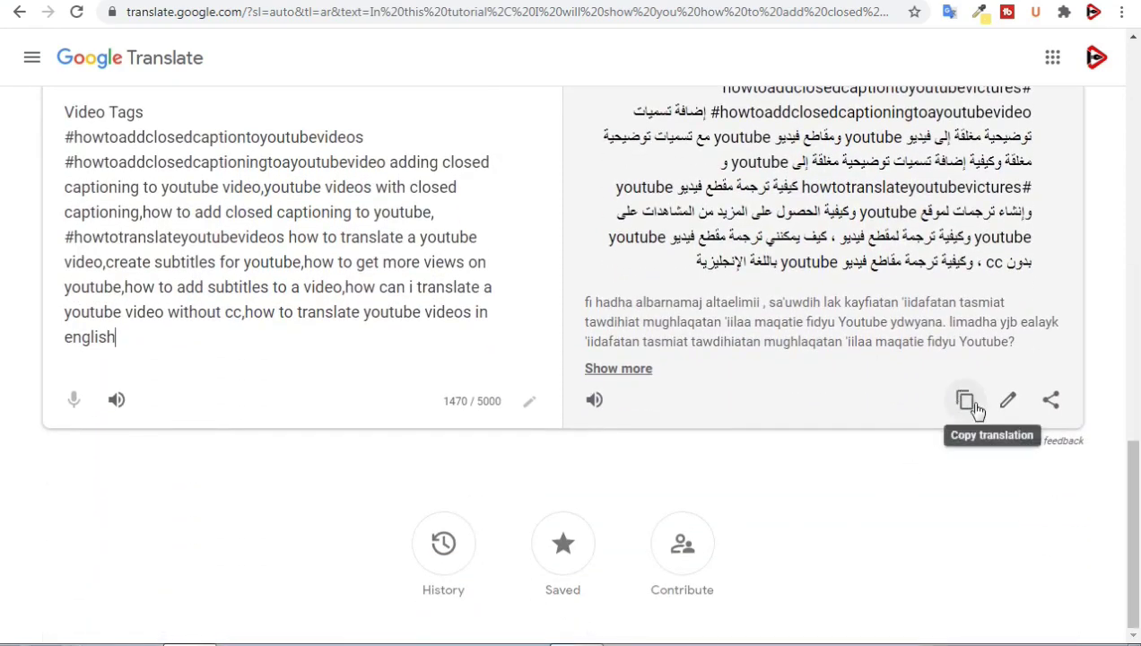
left_click(964, 400)
Paste the Arabic description into its field and publish the Arabic title and description
key("alt+Tab")
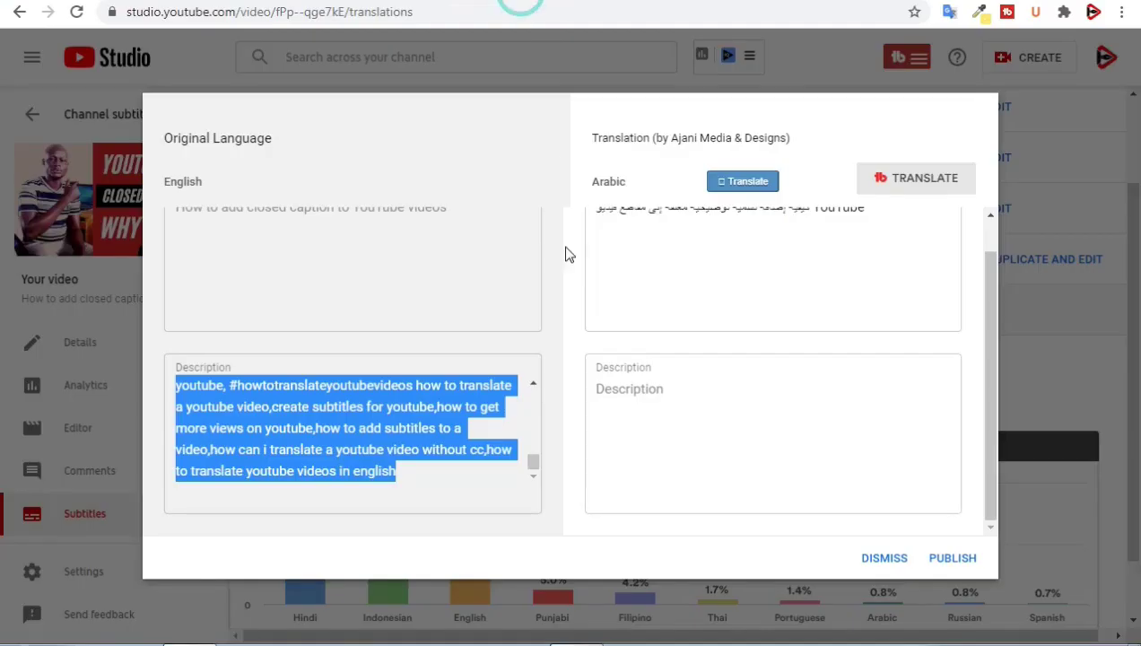
left_click(644, 394)
right_click(644, 395)
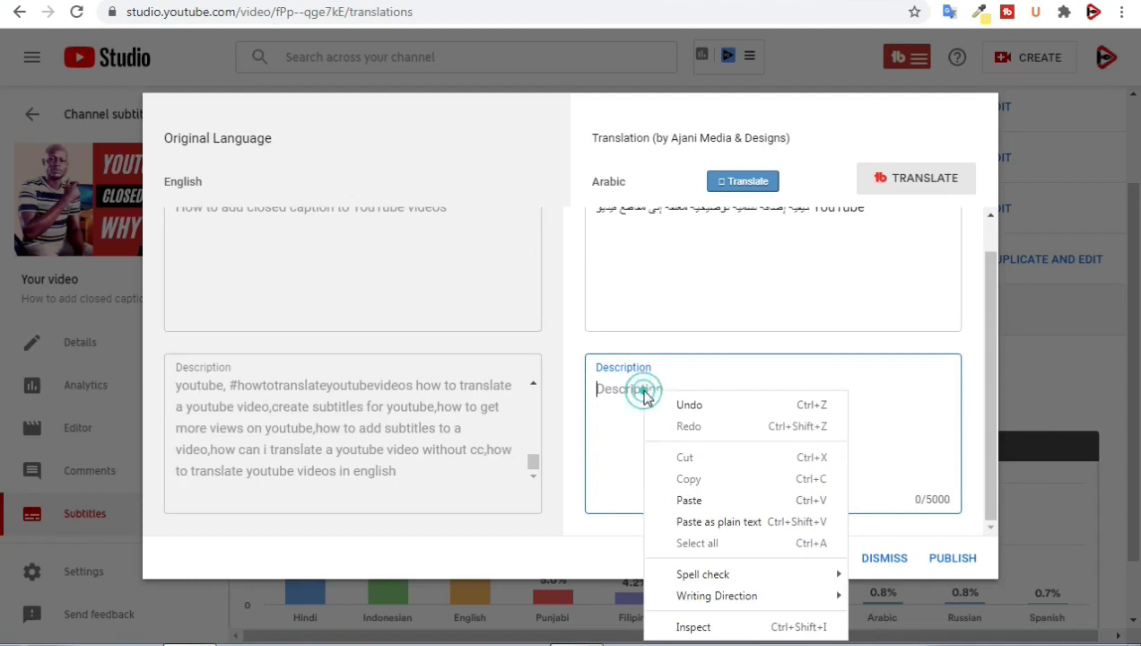
left_click(701, 501)
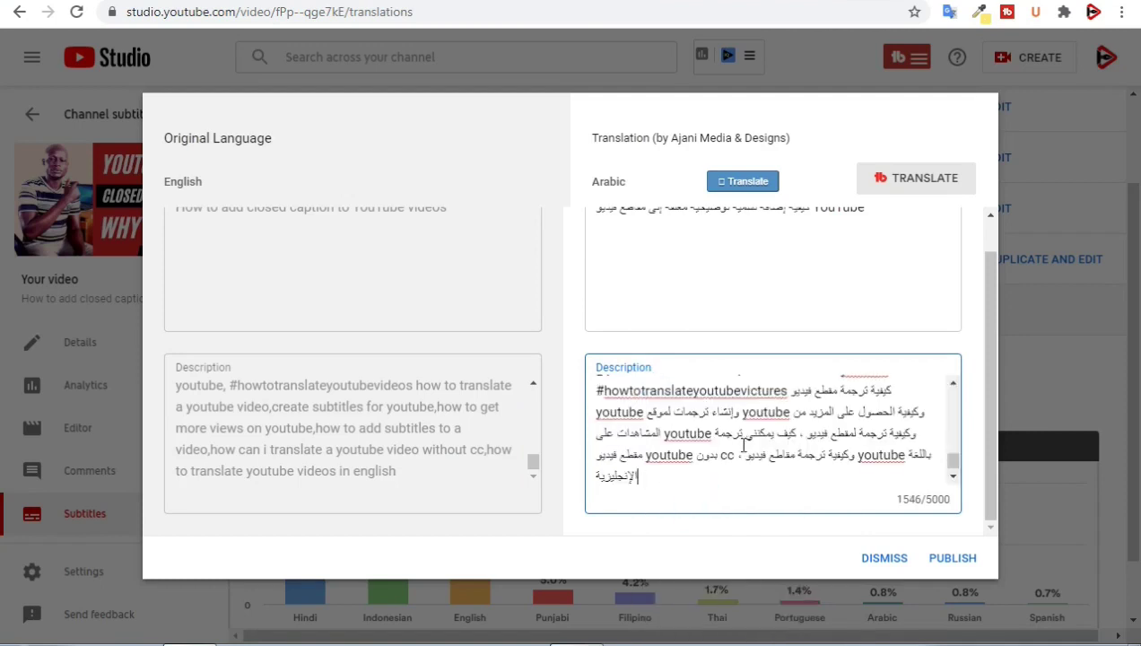
scroll(743, 445, "down", 1)
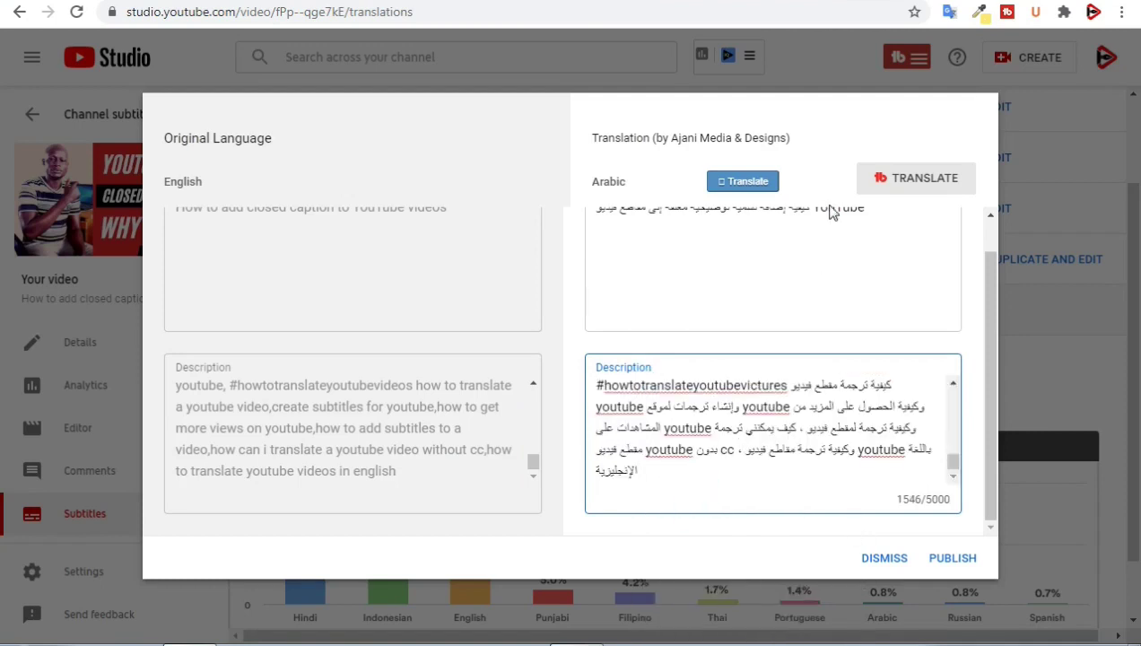
left_click(953, 558)
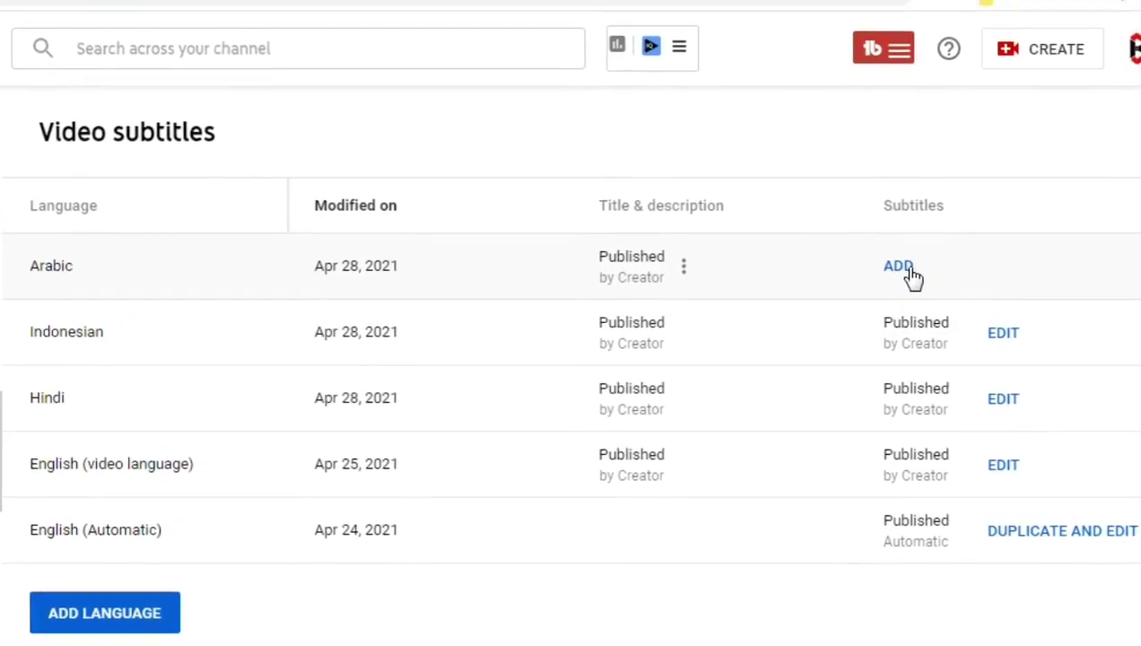
Open the Arabic subtitle editor and publish the Arabic subtitles
left_click(941, 239)
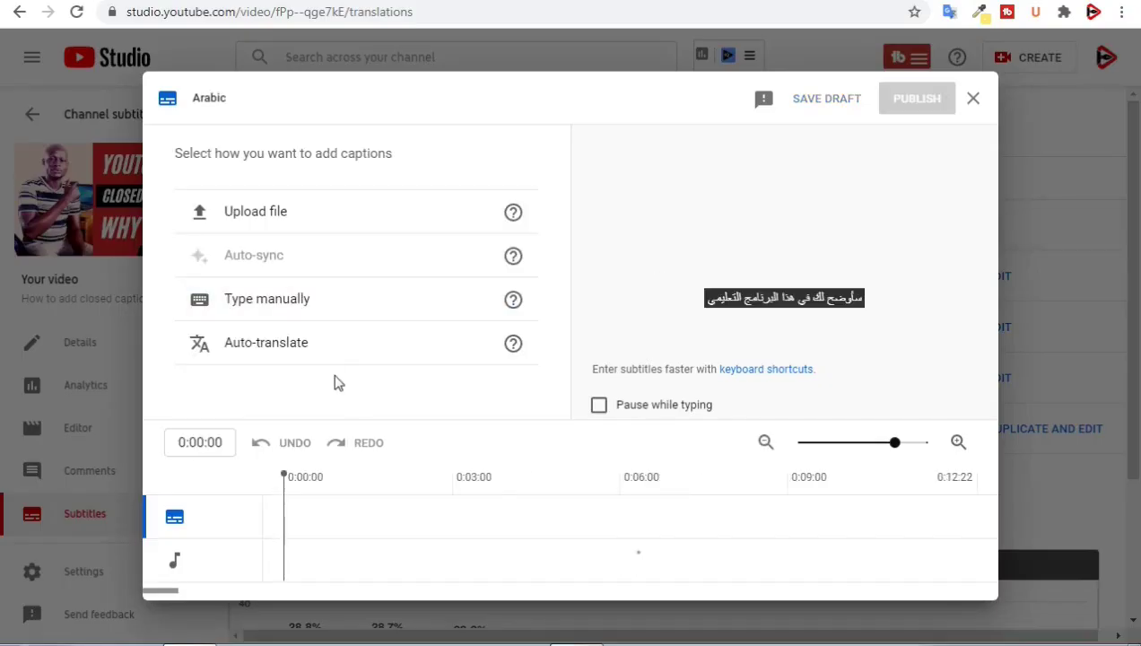
left_click(338, 351)
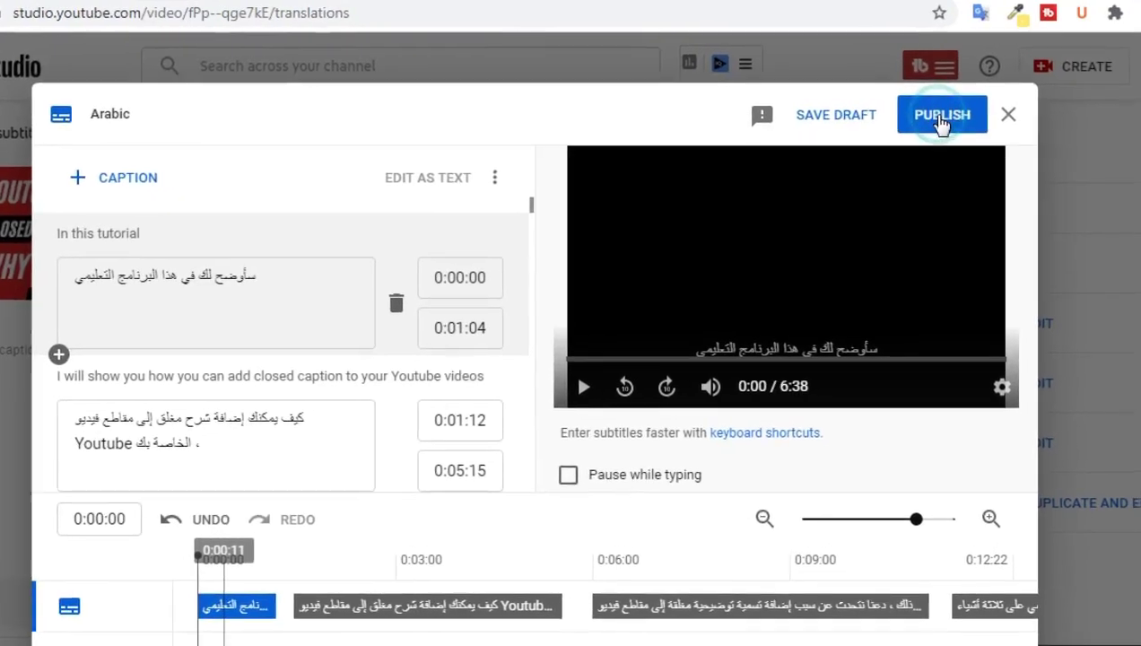
left_click(866, 144)
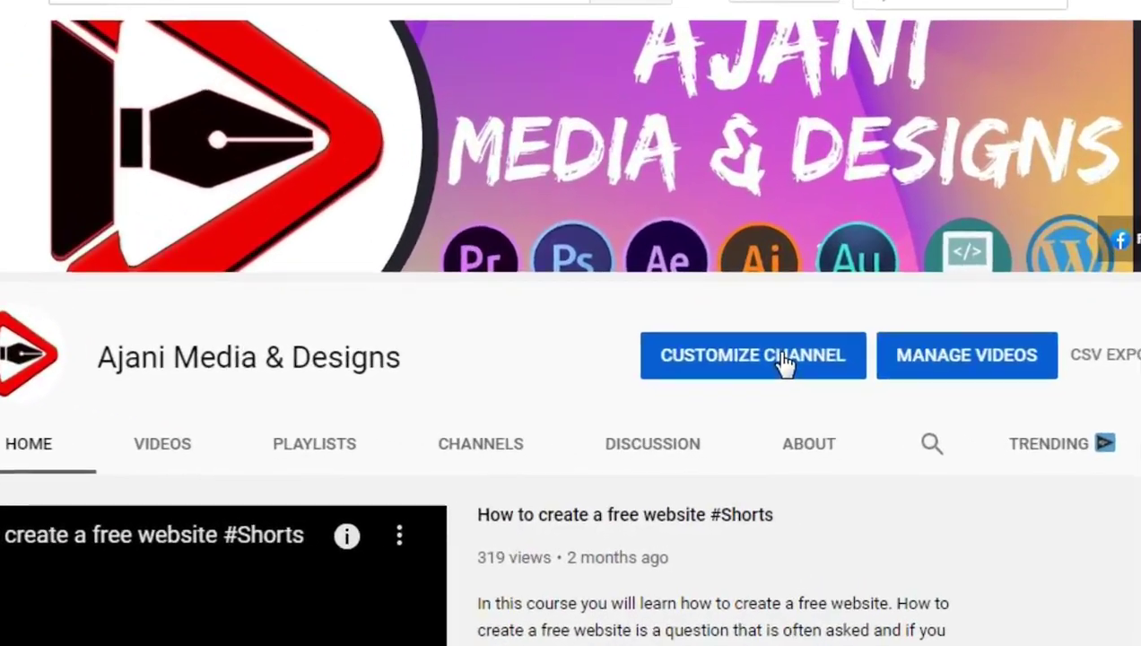
Open Channel customization via CUSTOMIZE CHANNEL on the channel home page
left_click(732, 314)
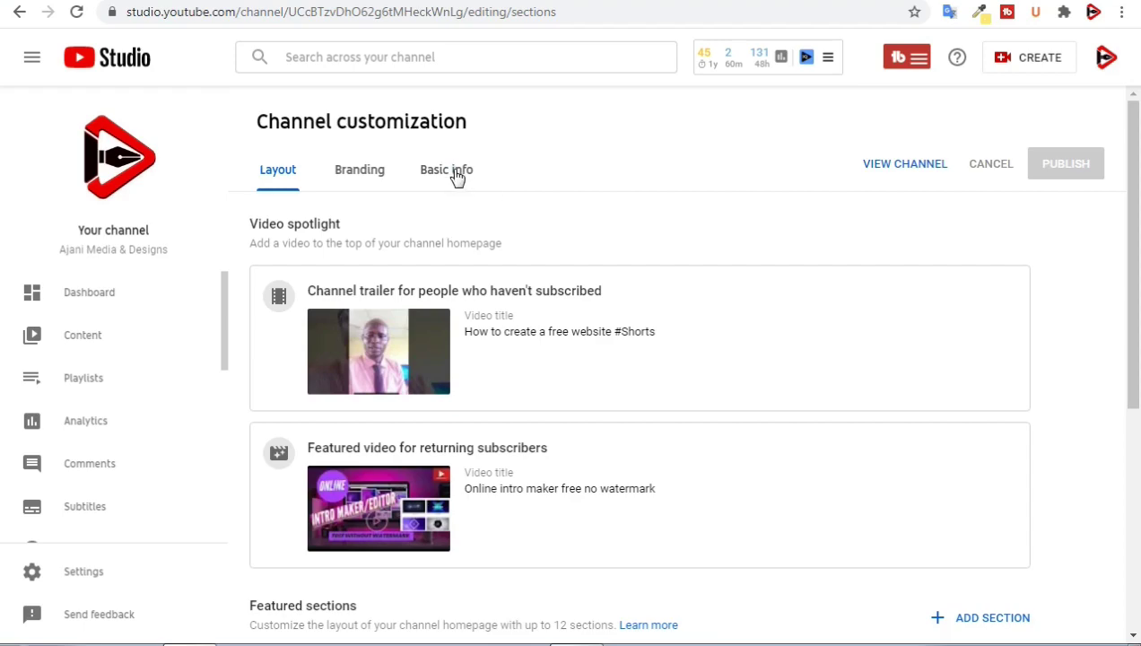
Go to the channel's Basic info and add a new language translation
left_click(446, 170)
scroll(457, 343, "down", 5)
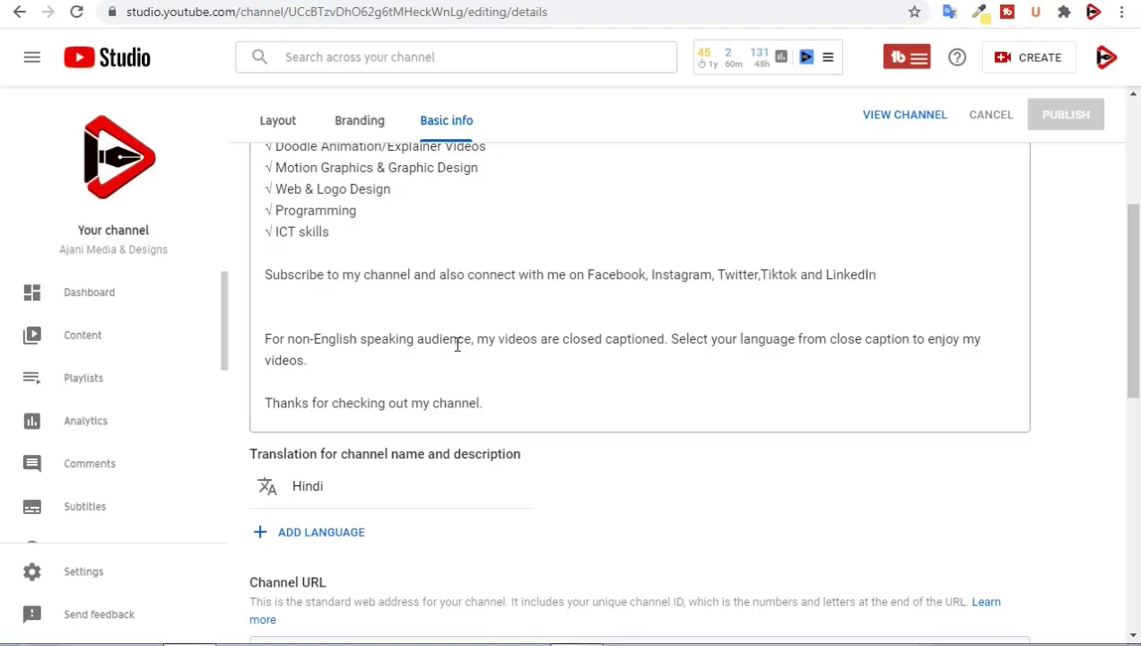
scroll(458, 344, "down", 4)
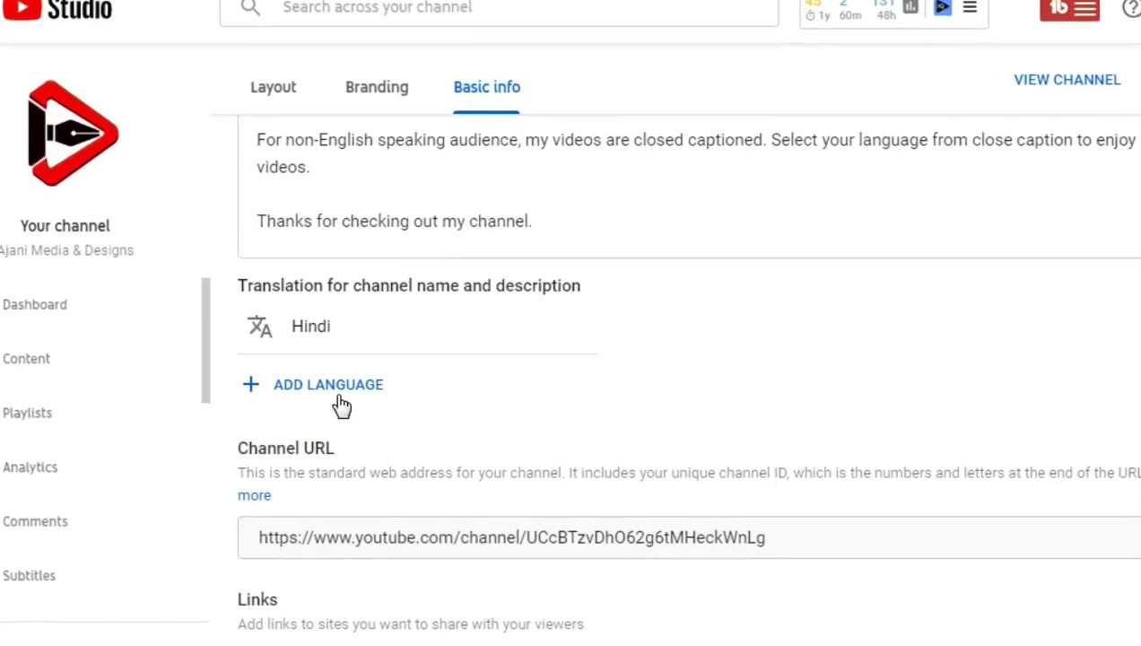
left_click(340, 396)
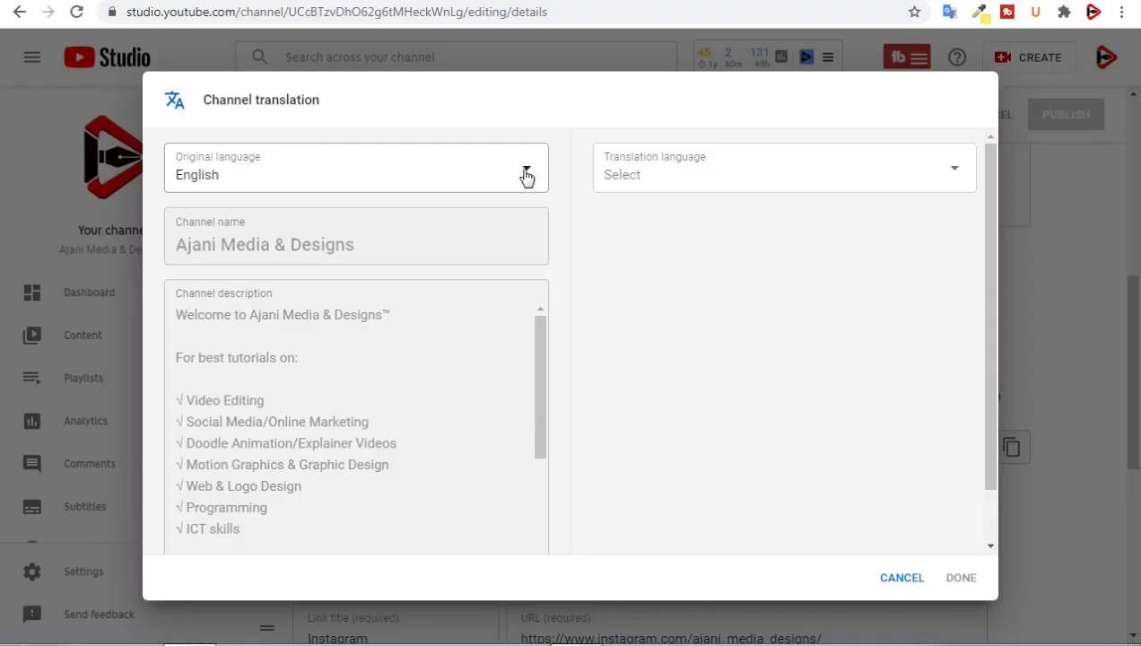
Set the translation from English to Indonesian and select the original channel name for copying
left_click(527, 175)
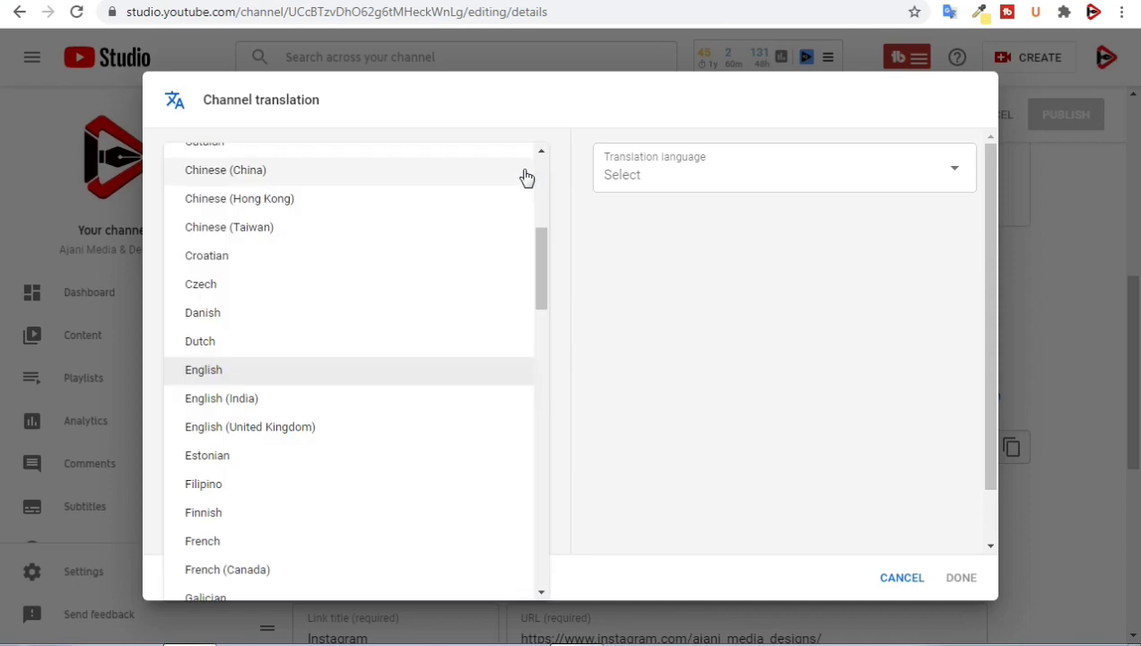
left_click(237, 372)
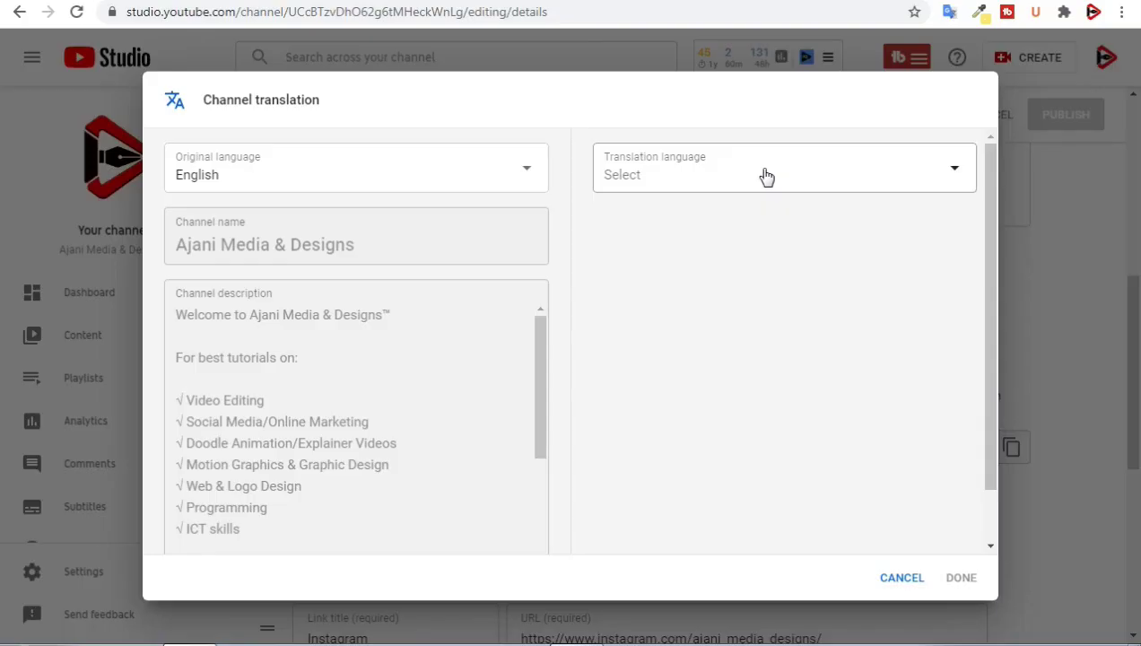
left_click(767, 177)
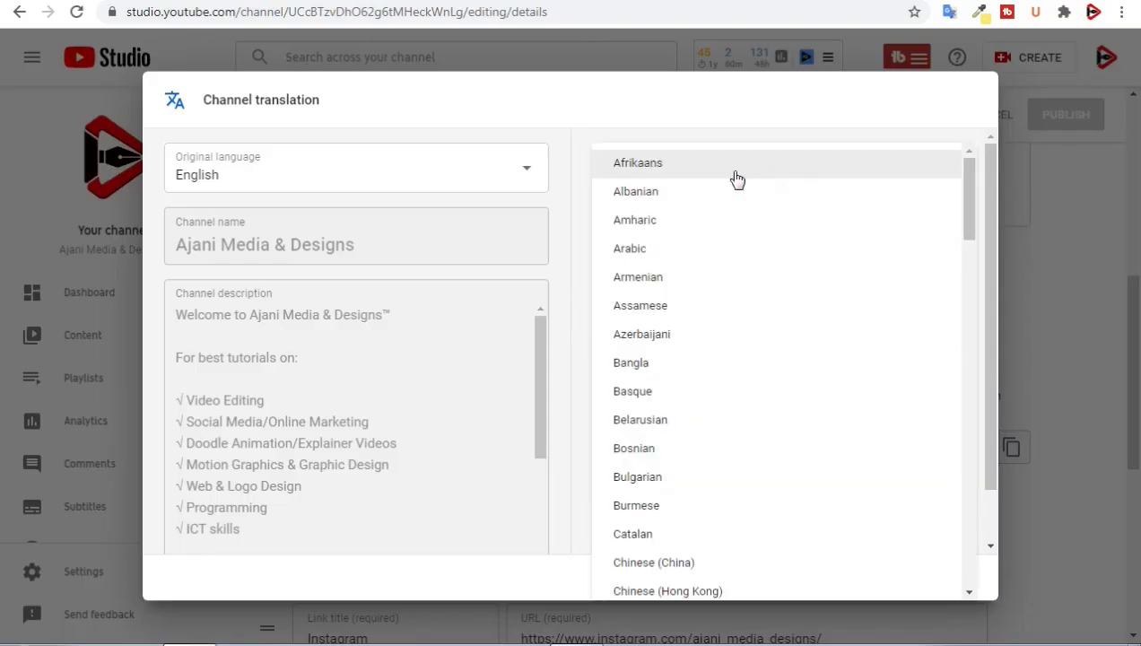
scroll(663, 515, "down", 4)
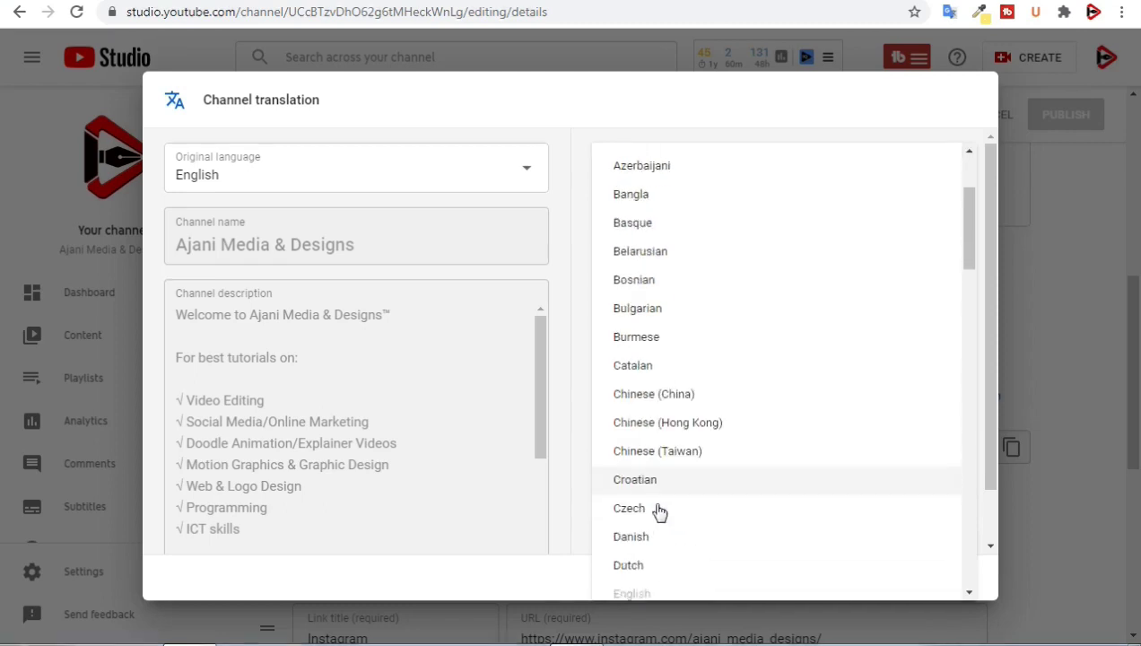
scroll(656, 502, "down", 5)
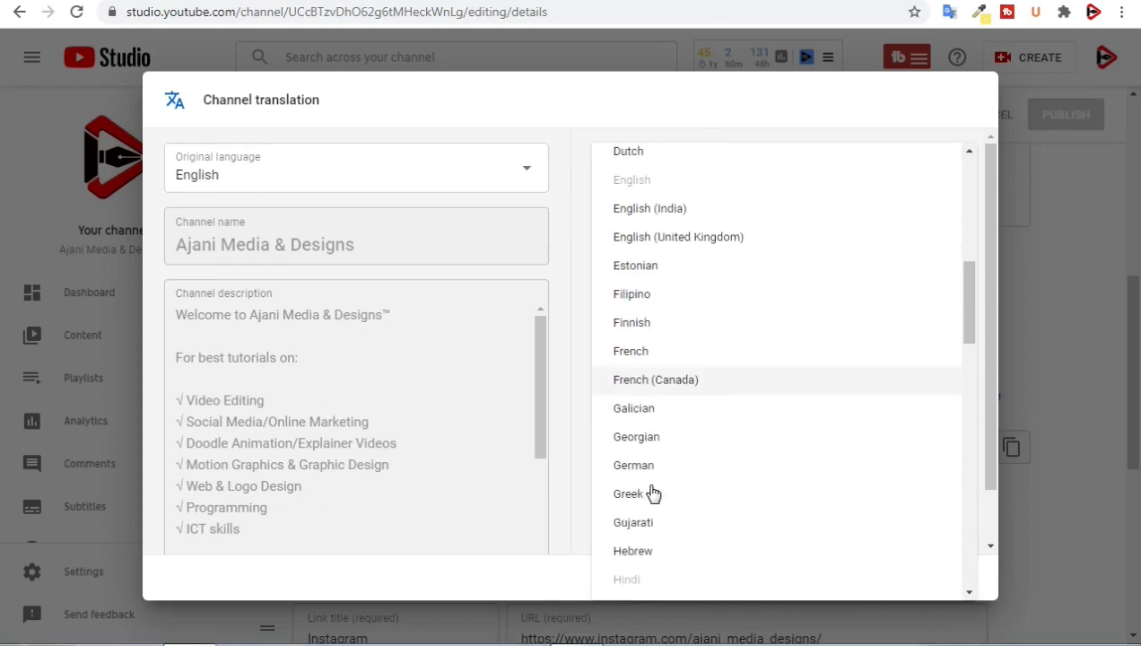
left_click(652, 502)
triple_click(289, 245)
right_click(289, 245)
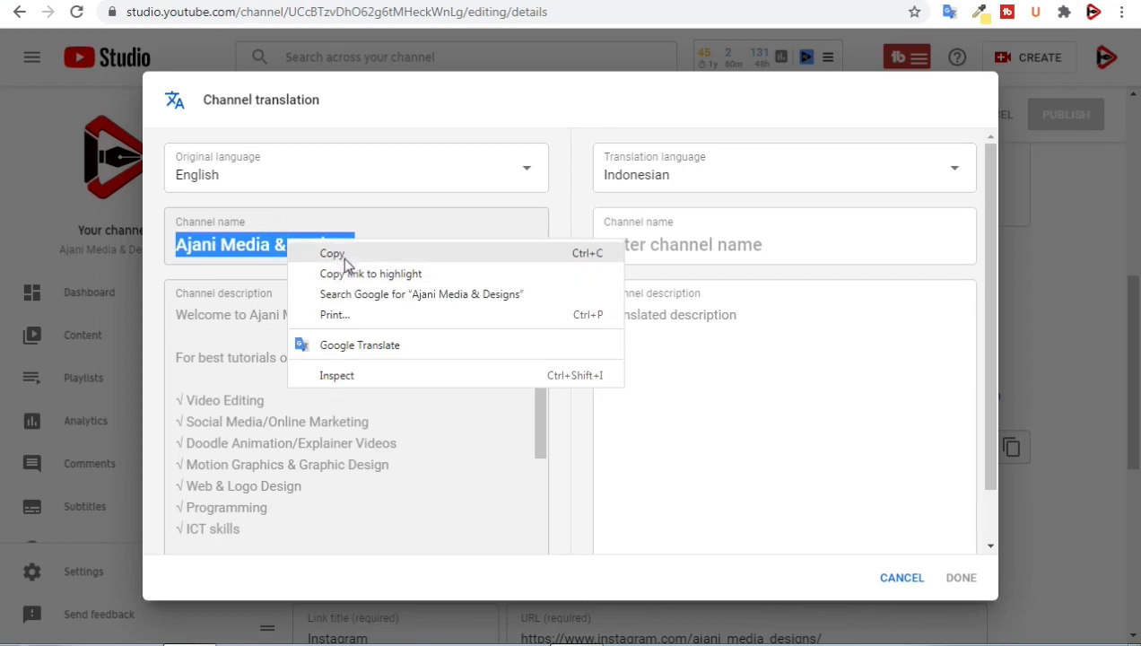
Copy the channel name, translate it to Indonesian in Google Translate, and copy the result
left_click(340, 255)
right_click(155, 235)
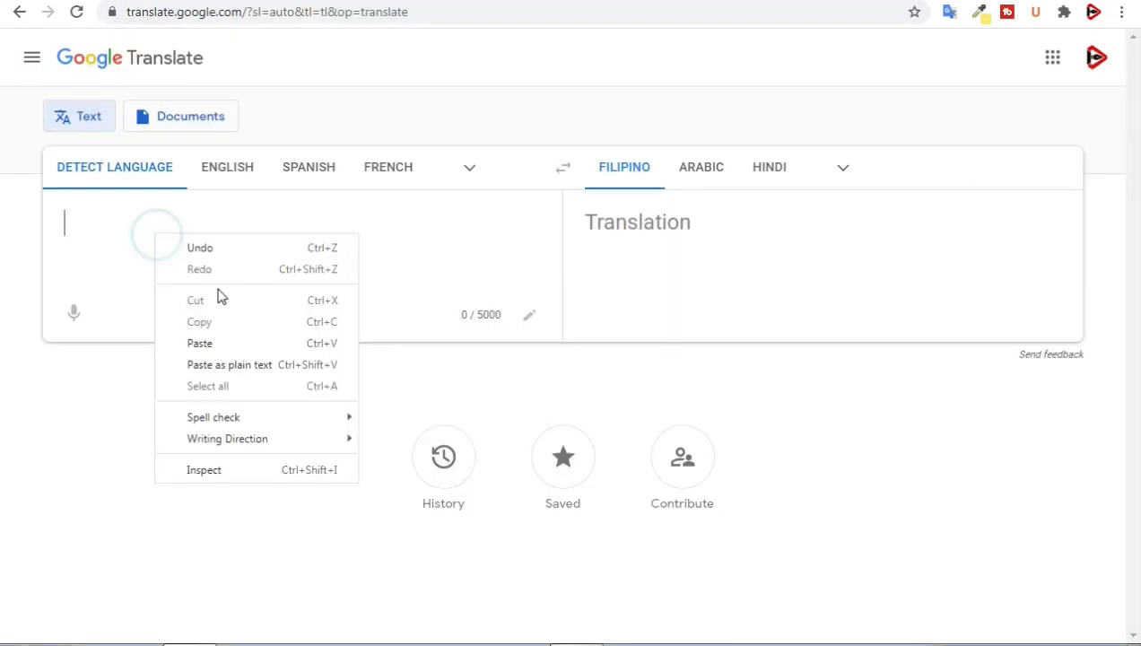
left_click(205, 348)
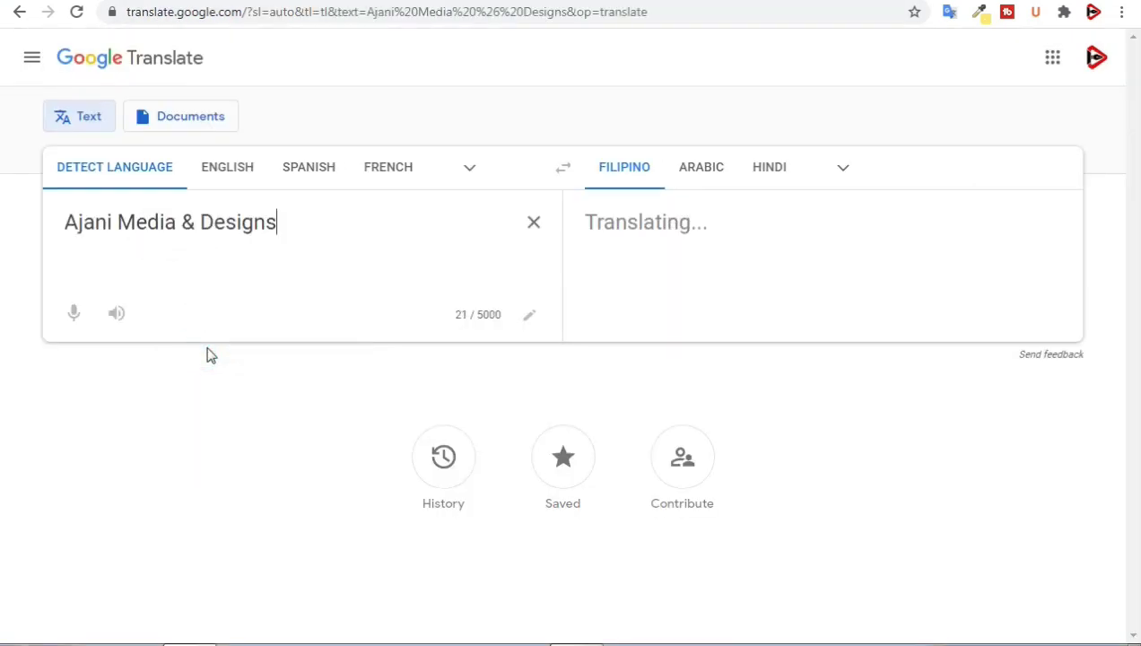
left_click(841, 169)
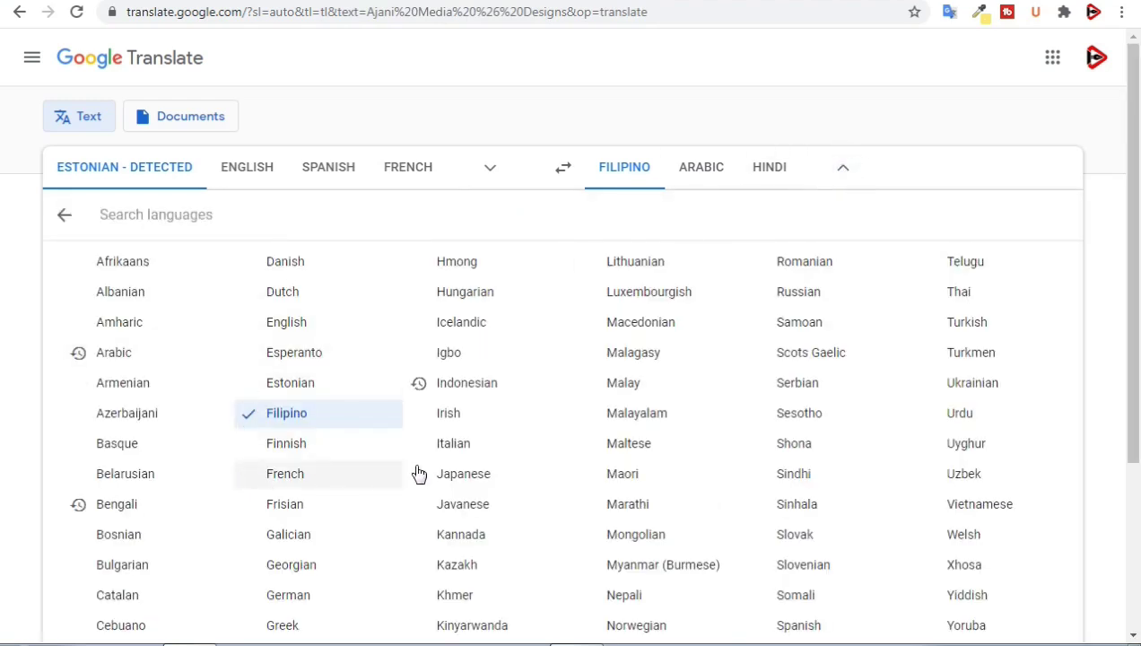
left_click(470, 381)
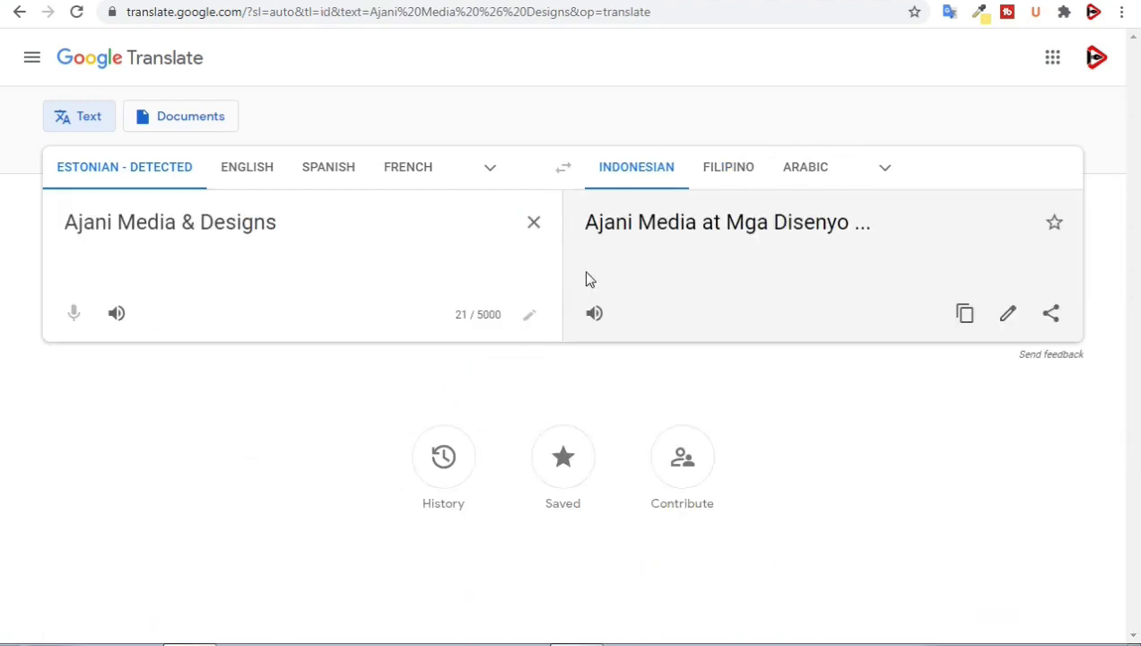
left_click(965, 314)
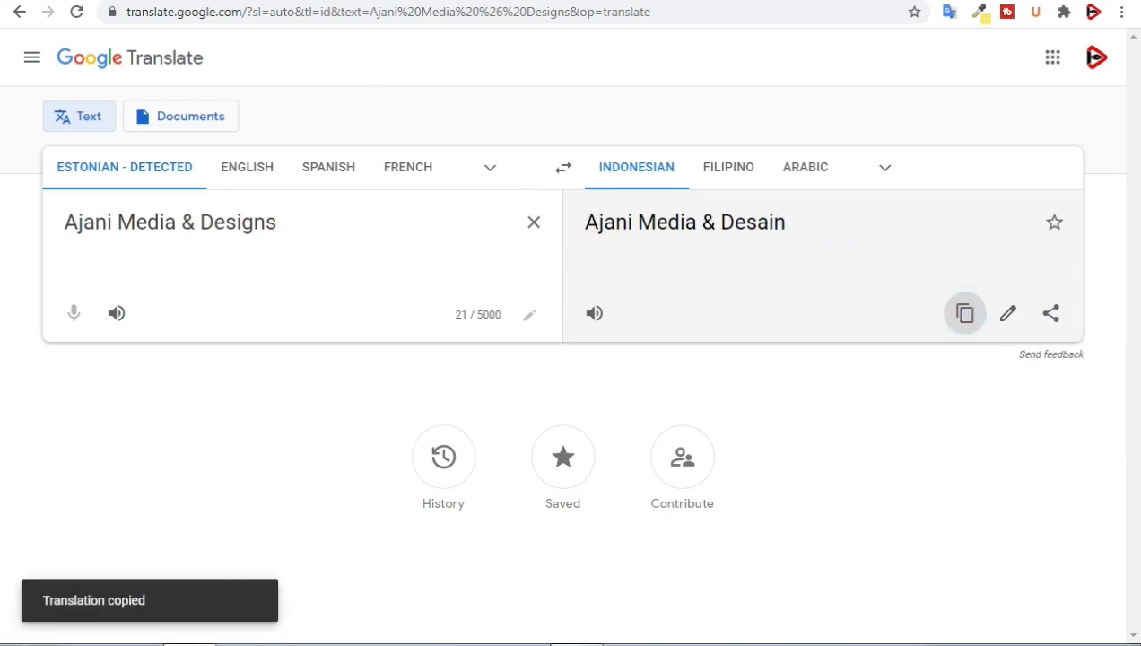
left_click(265, 1)
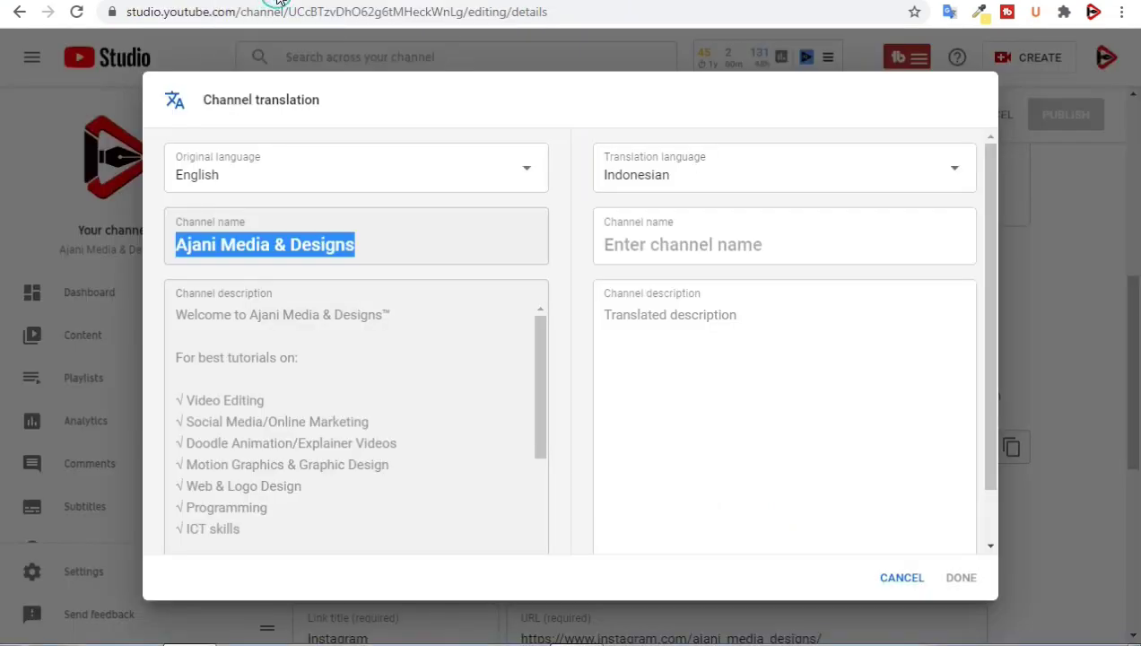
Paste the Indonesian name into the translated channel name field, then copy the whole original description
right_click(683, 237)
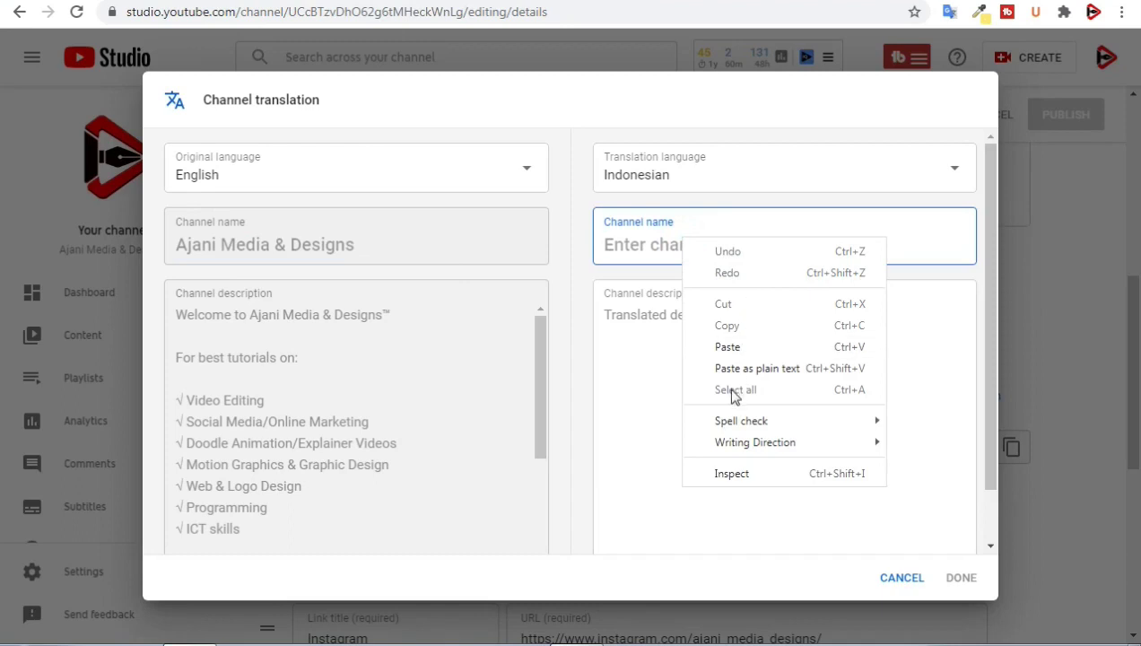
left_click(732, 352)
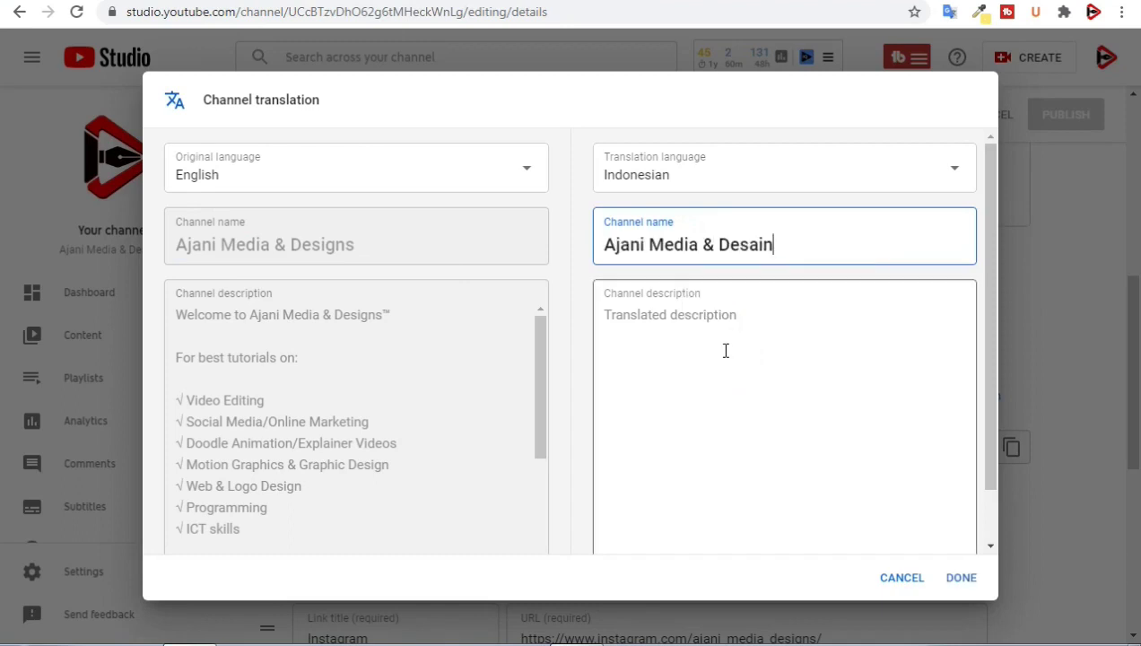
left_click(349, 395)
key("ctrl+a")
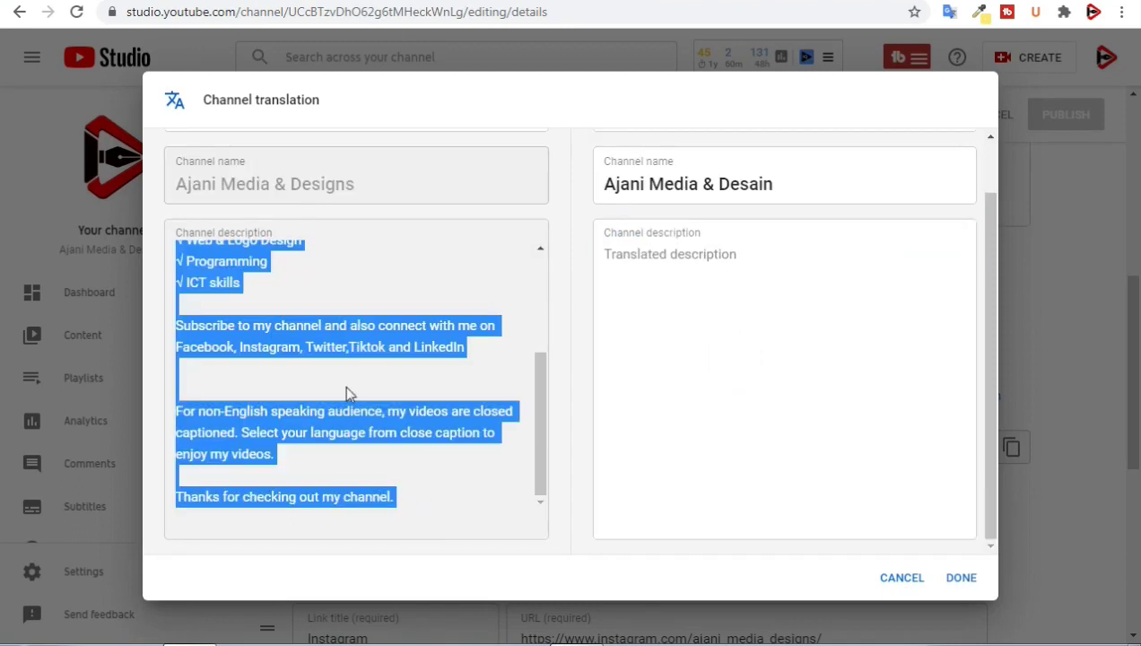
right_click(276, 340)
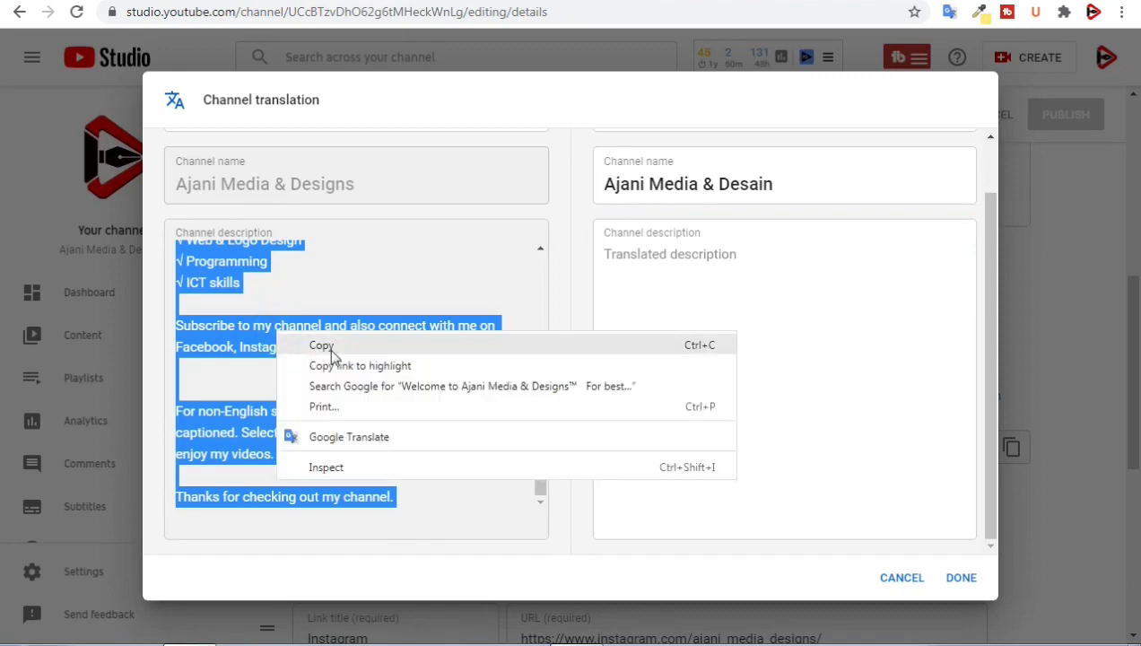
left_click(328, 345)
Translate the 494-character channel description into Indonesian and copy the translated text
key("ctrl+Tab")
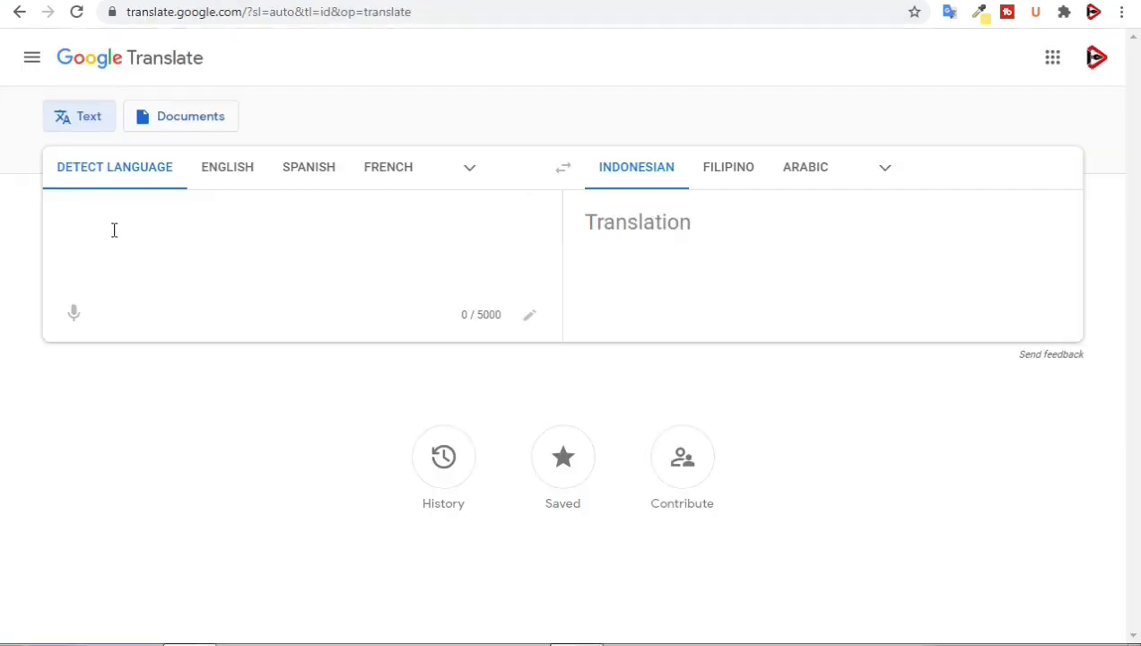
right_click(109, 226)
left_click(170, 341)
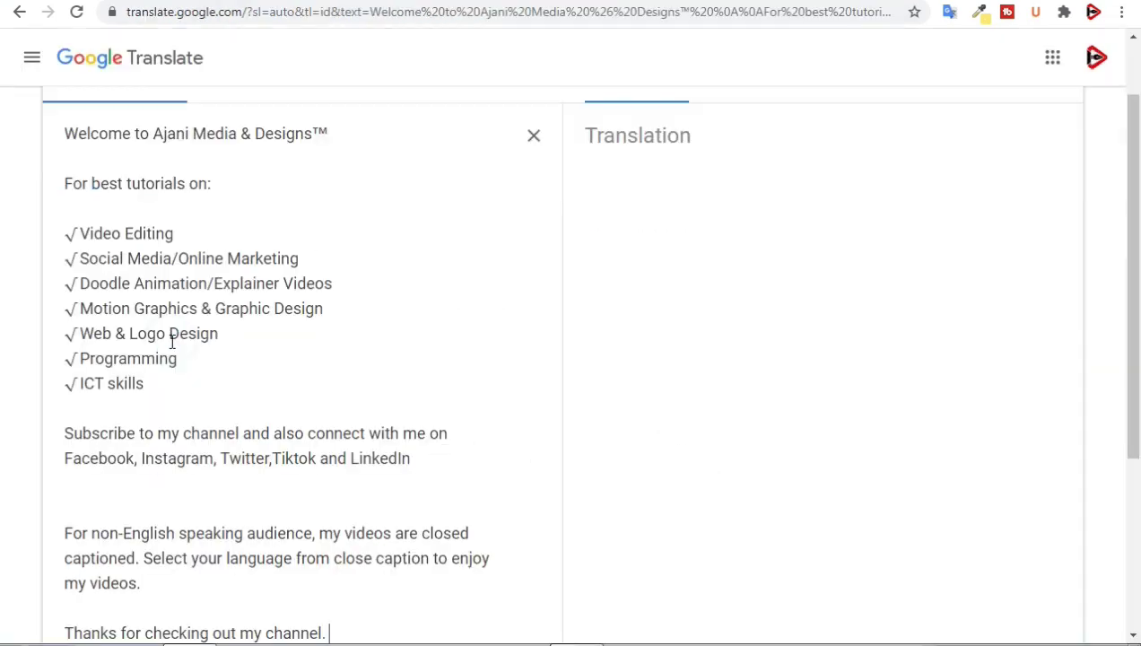
scroll(873, 170, "up", 1)
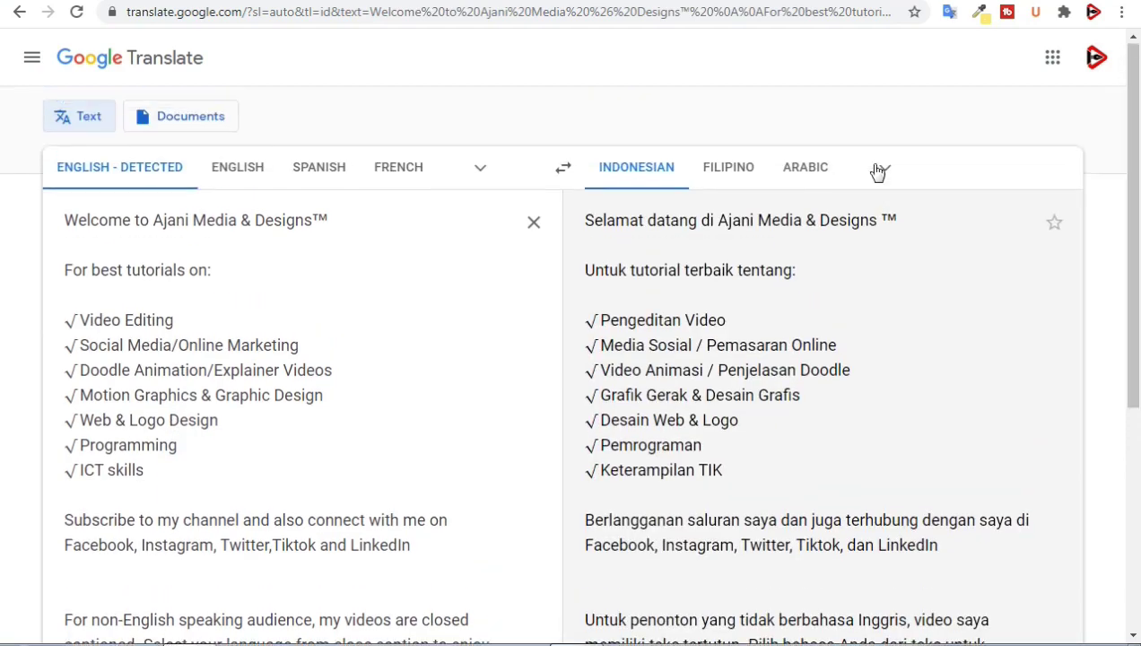
scroll(792, 446, "down", 4)
left_click(965, 401)
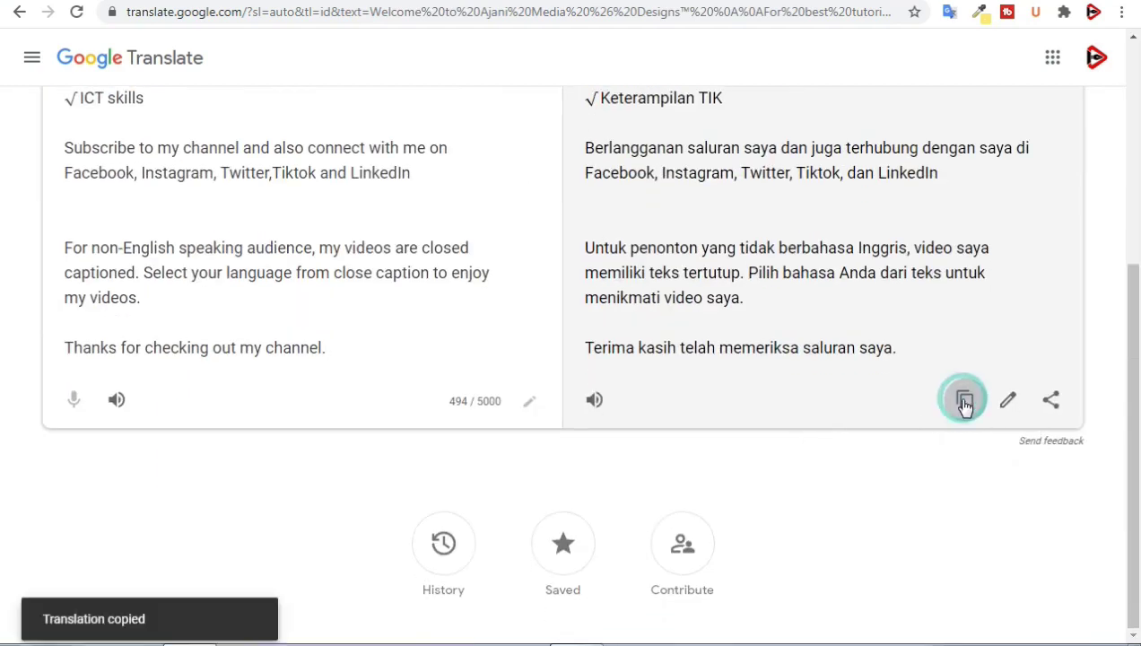
left_click(315, 2)
left_click(646, 272)
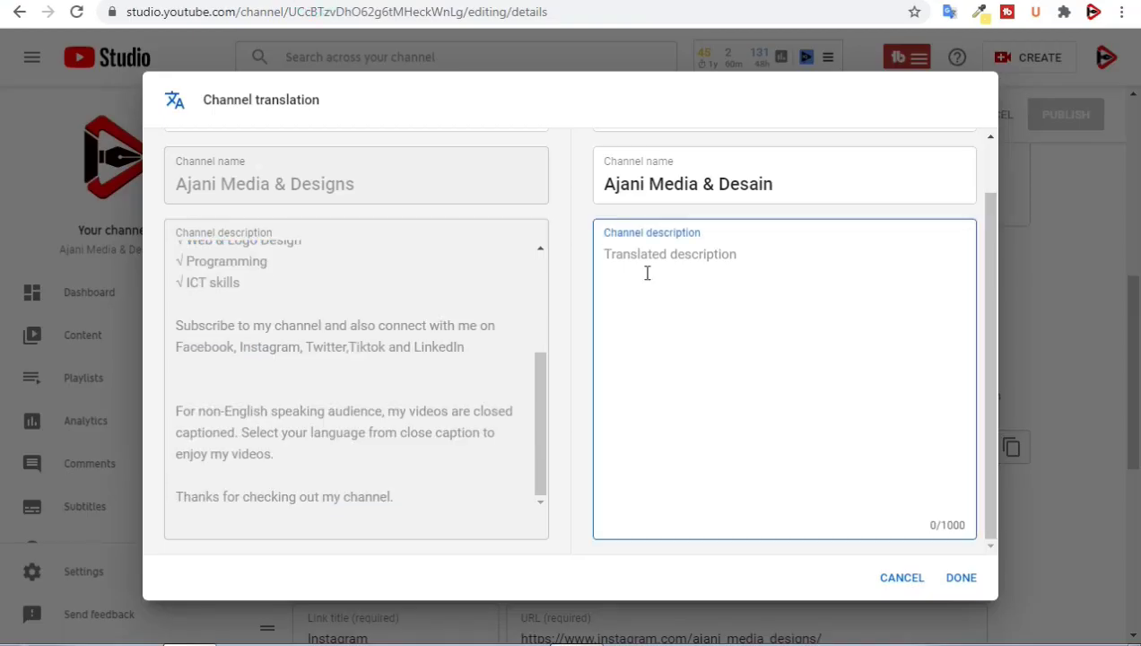
Paste the Indonesian description (542/1000 characters) and save the translation with DONE
right_click(646, 273)
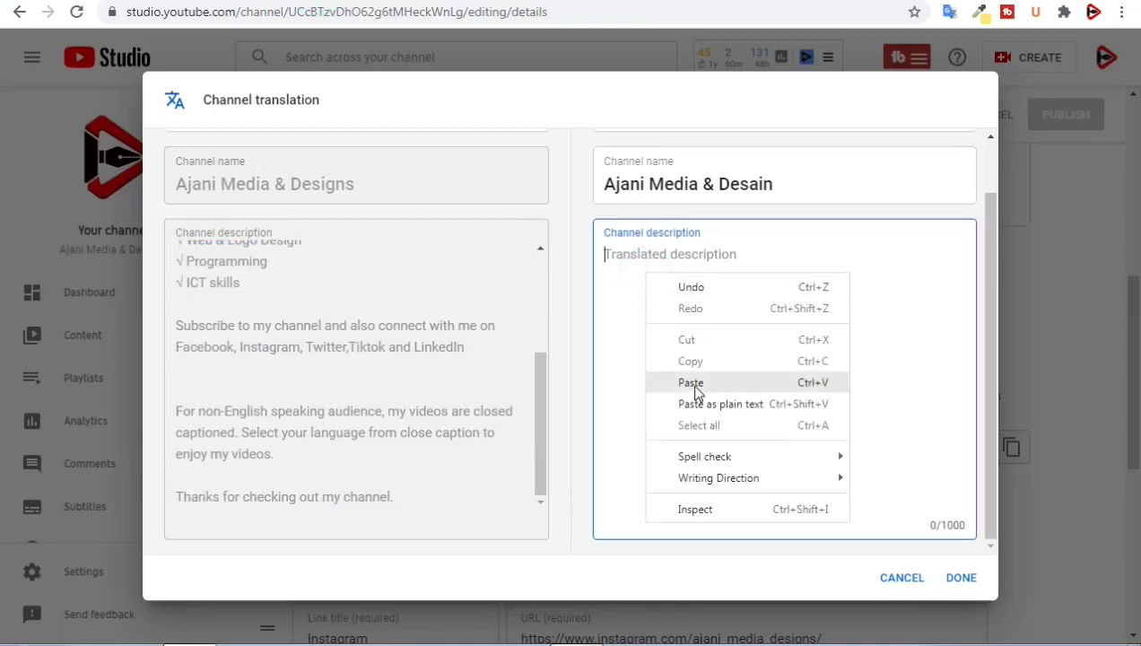
left_click(695, 389)
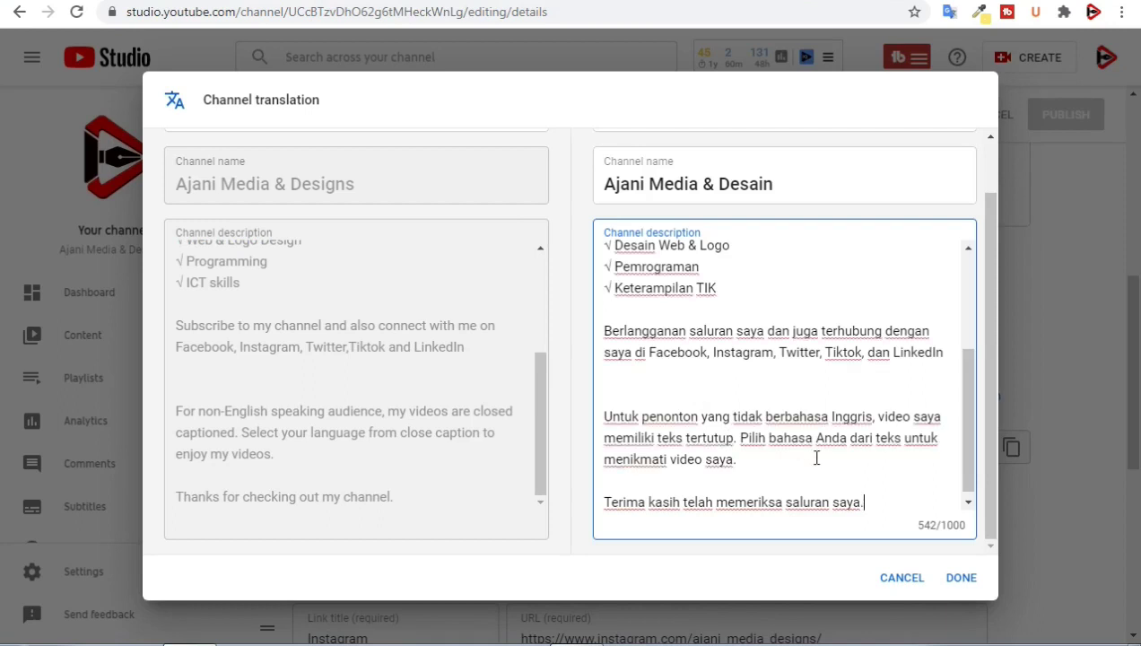
left_click(968, 502)
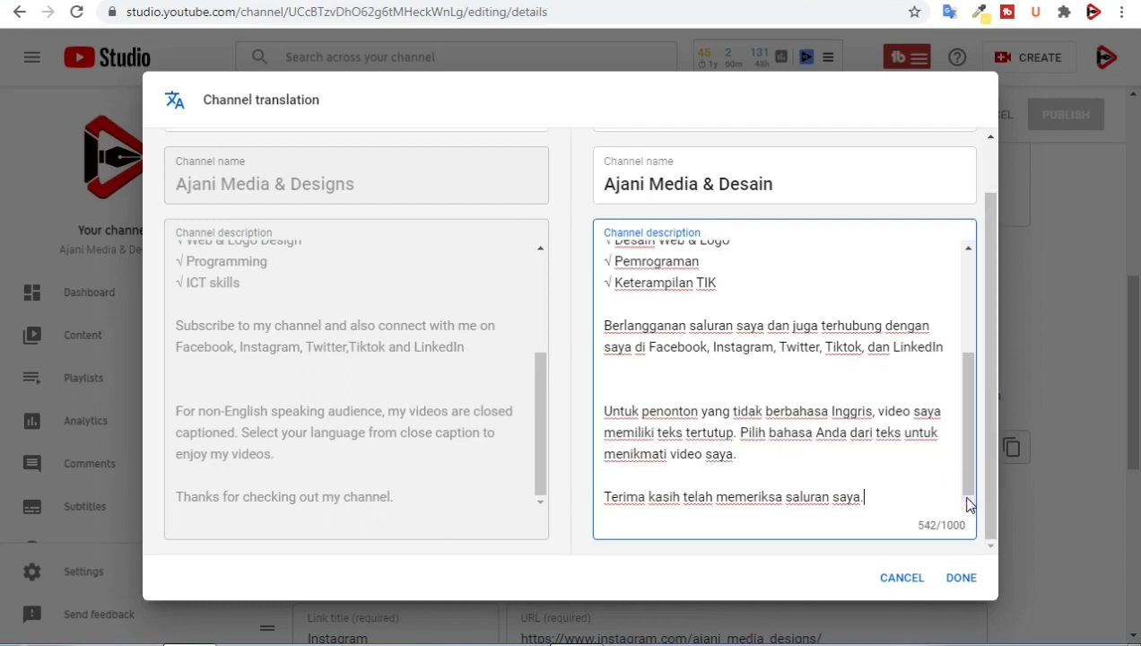
left_click(961, 578)
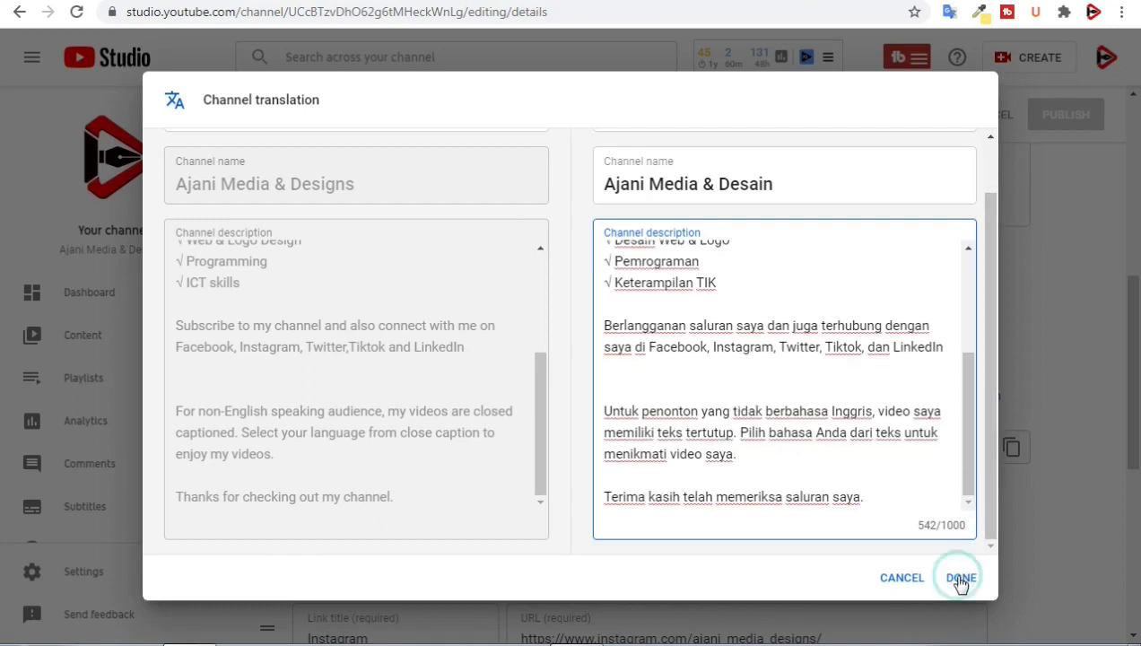